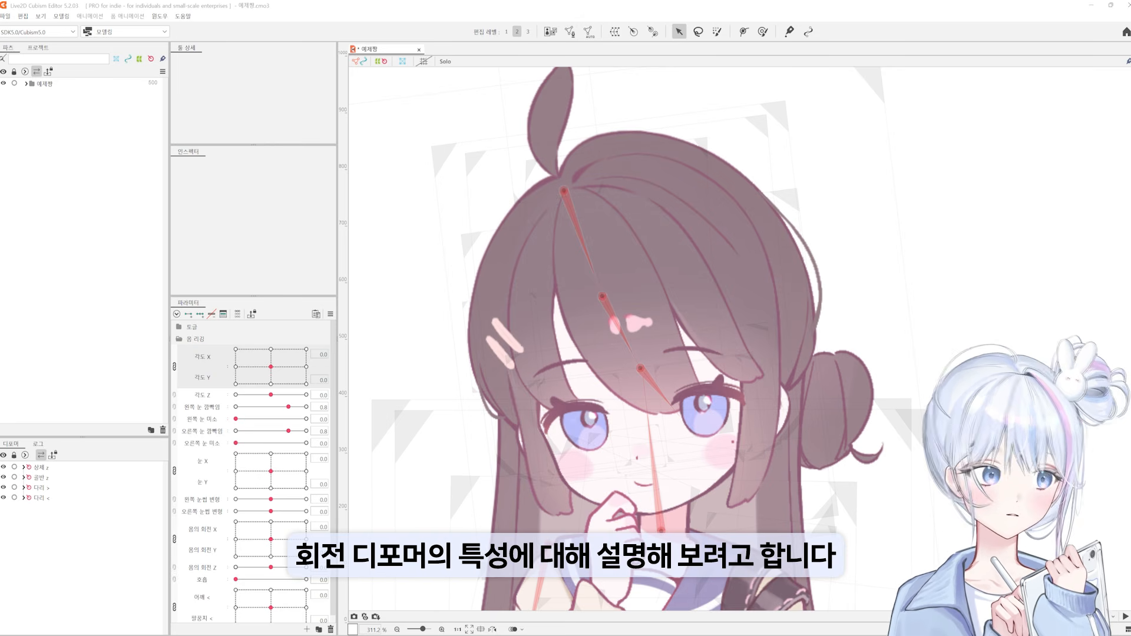
Inspect the skinned bang meshes 앞머리1[0] and 앞머리1[2] on the character's head.
left_click(637, 278)
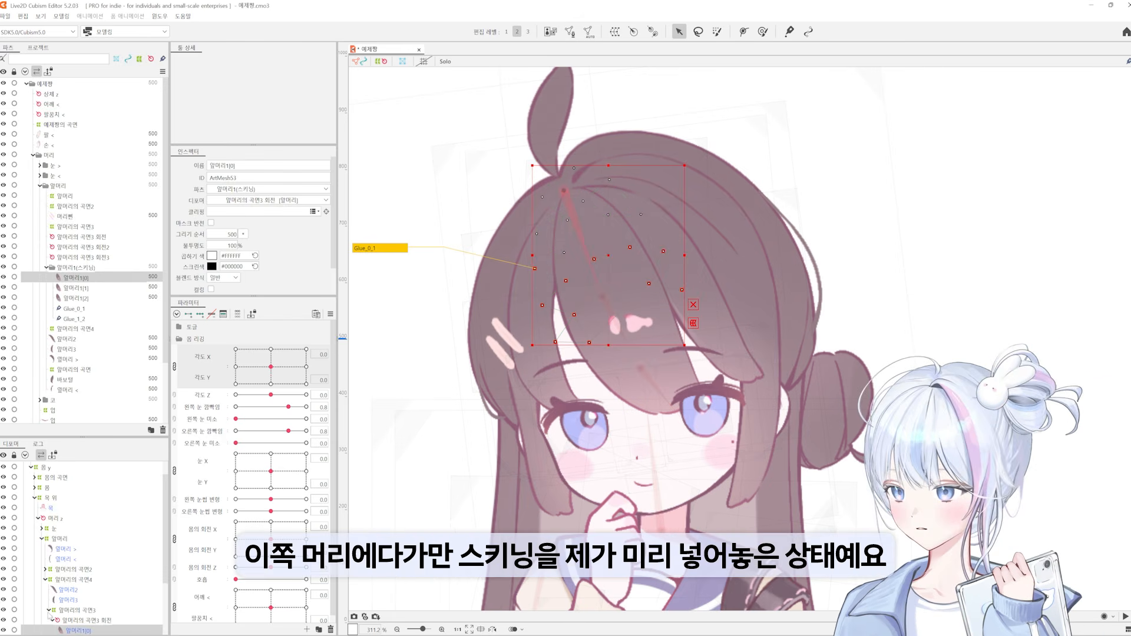
left_click(668, 368)
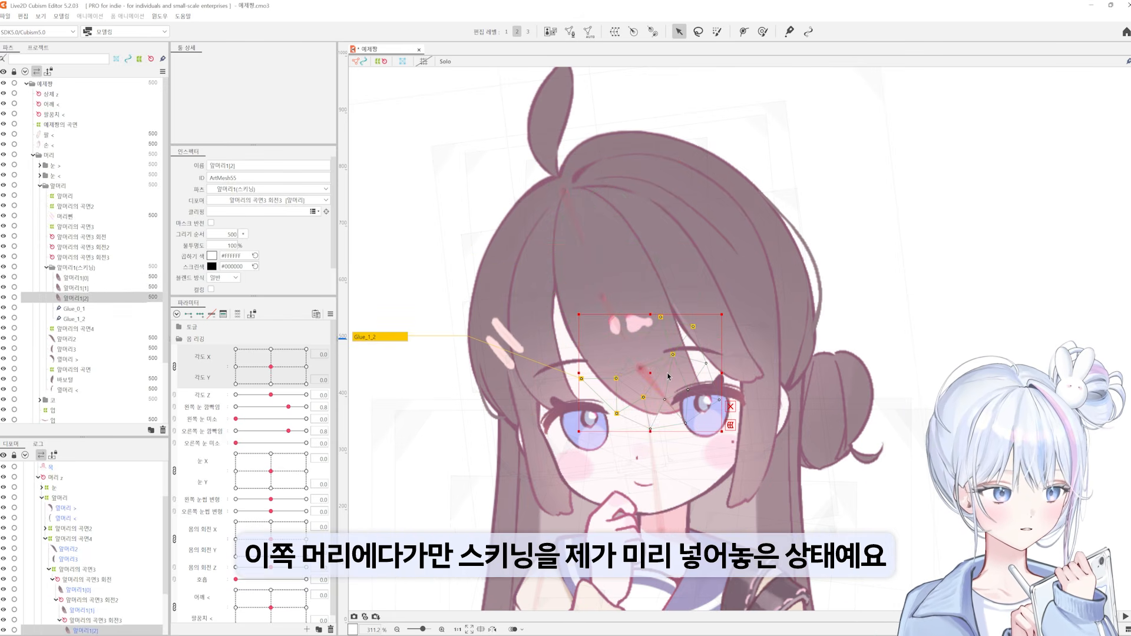
left_click(968, 129)
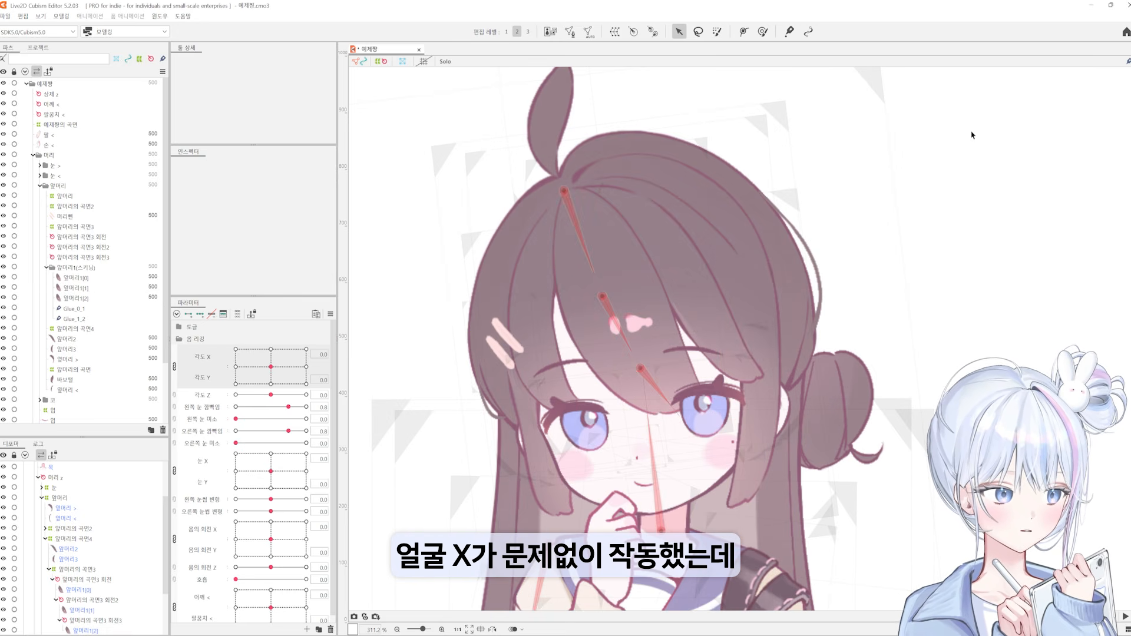
Separate the combined 각도 X and 각도 Y parameters and preview the face turning along 각도 X.
left_click(174, 368)
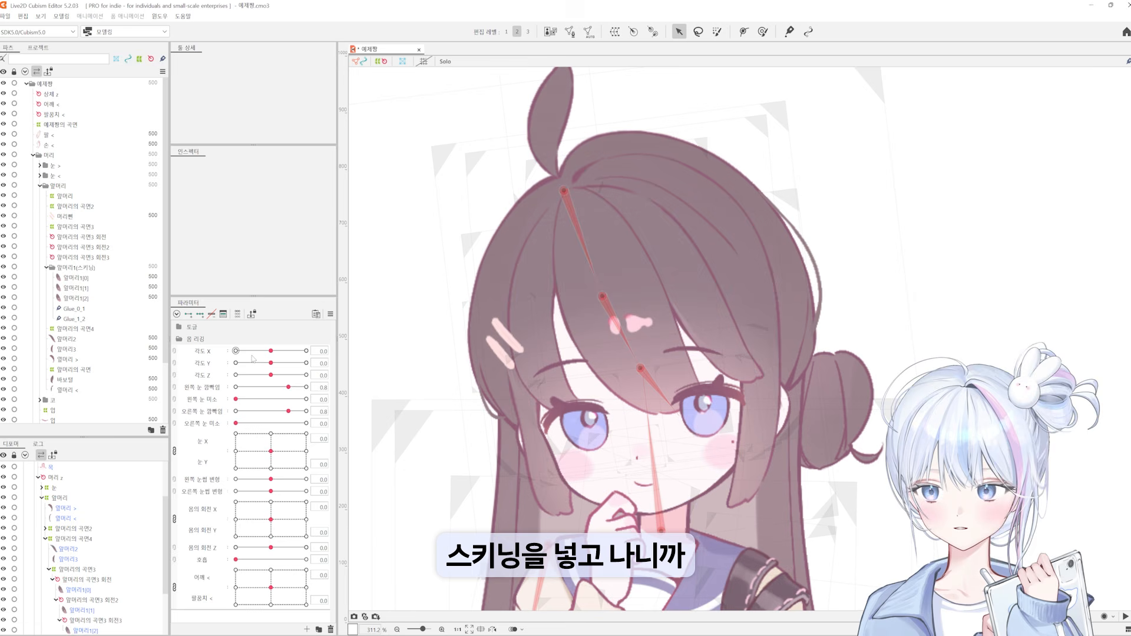
left_click_drag(271, 352, 227, 383)
left_click(274, 350)
left_click(271, 363)
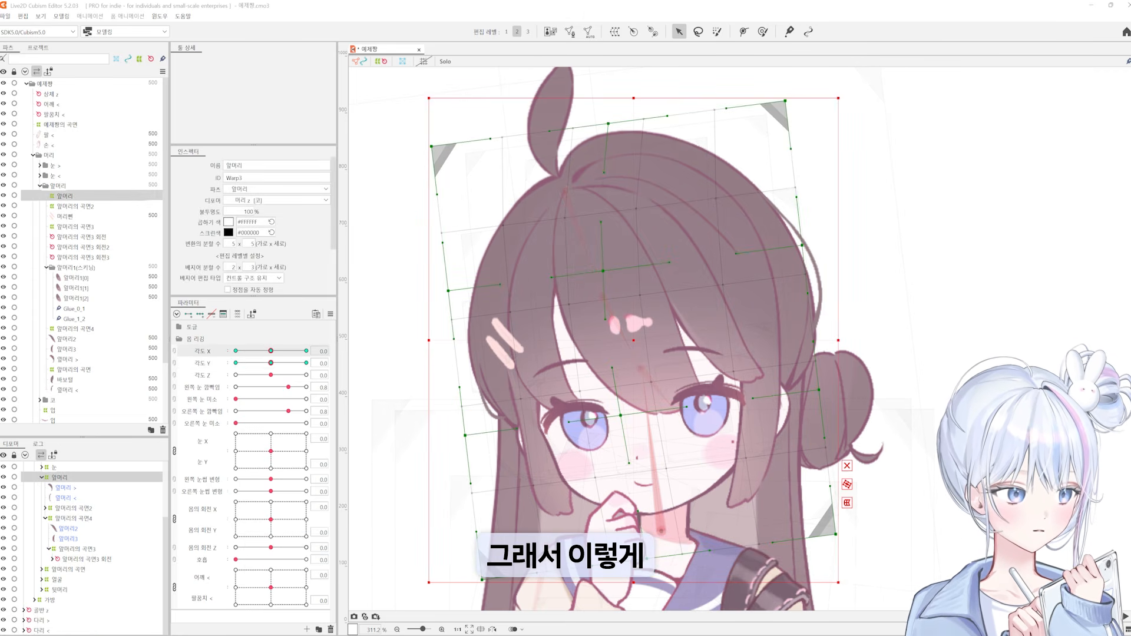
left_click_drag(283, 351, 299, 358)
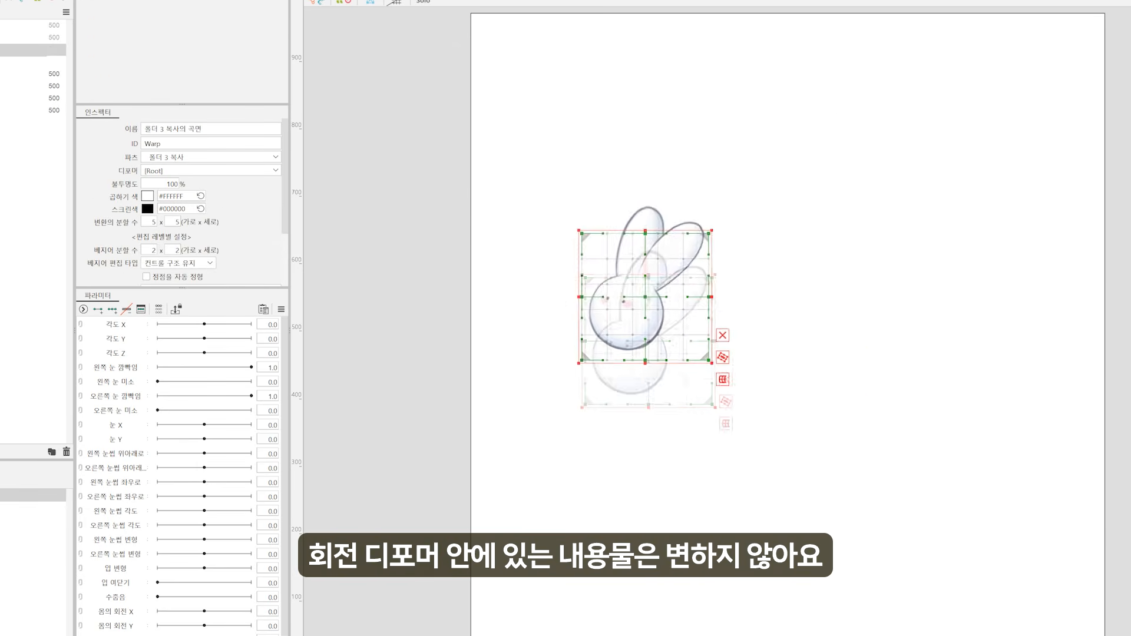
Shift the warp deformer around the rabbit drawing sideways across the canvas to test how its contents respond.
left_click_drag(645, 297, 807, 299)
left_click_drag(873, 233, 857, 251)
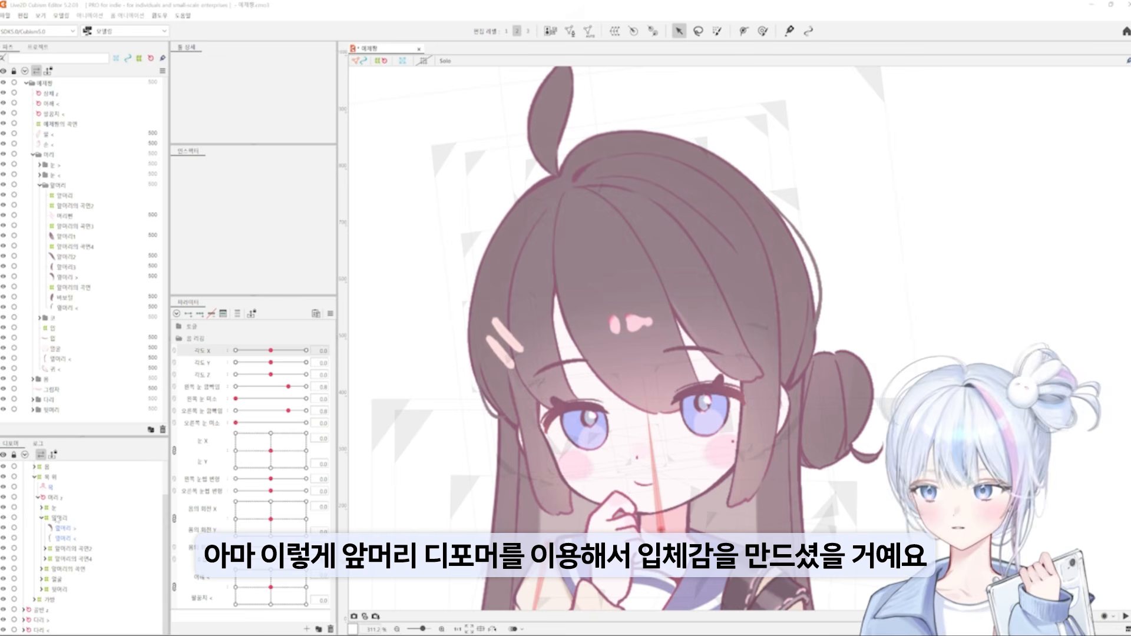
Apply the 앞머리 warp deformer to its child elements.
left_click(60, 518)
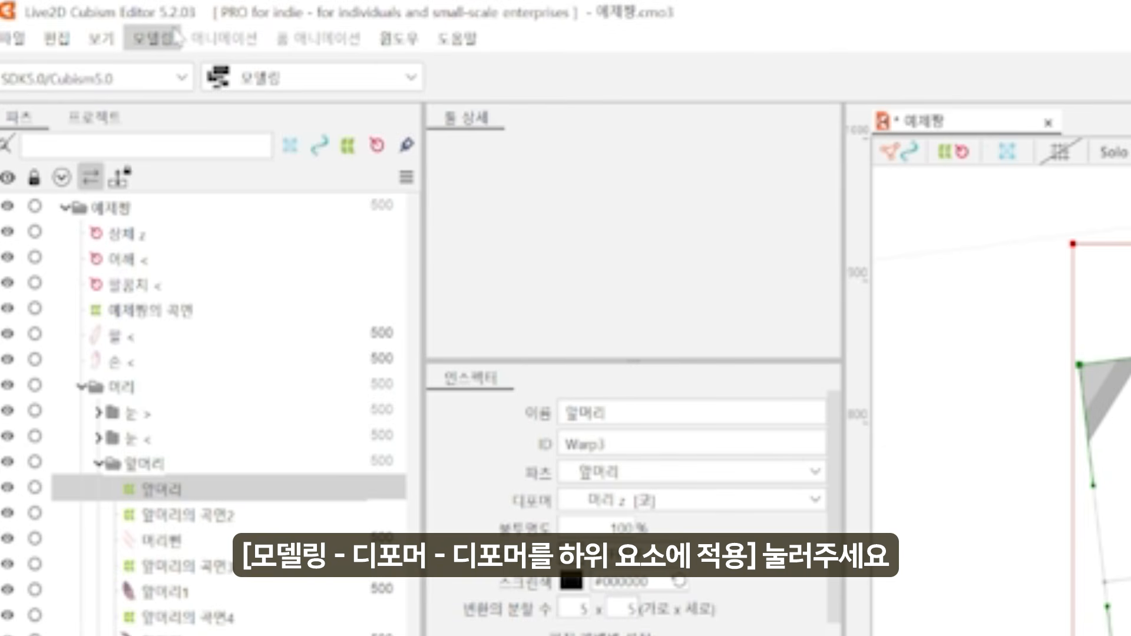
left_click(63, 16)
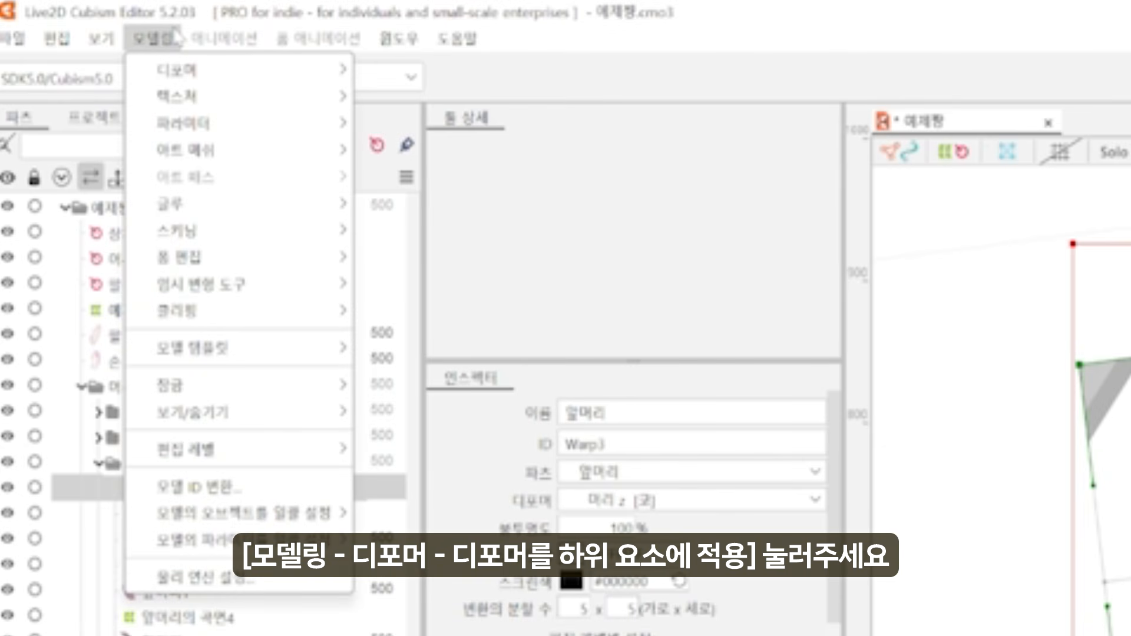
mouse_move(198, 71)
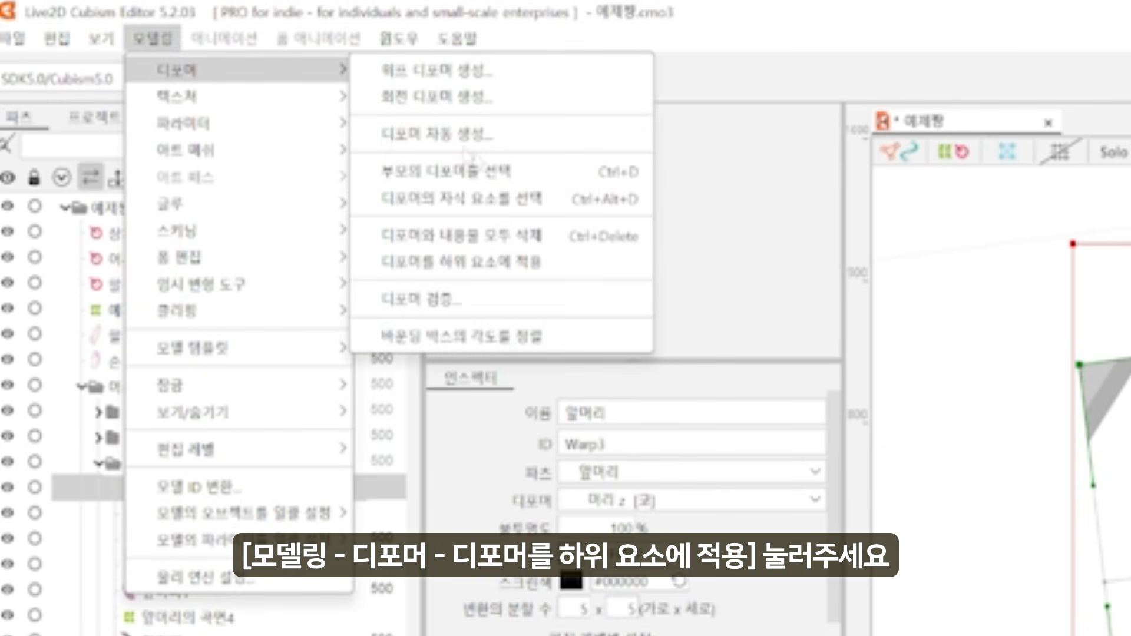
left_click(491, 272)
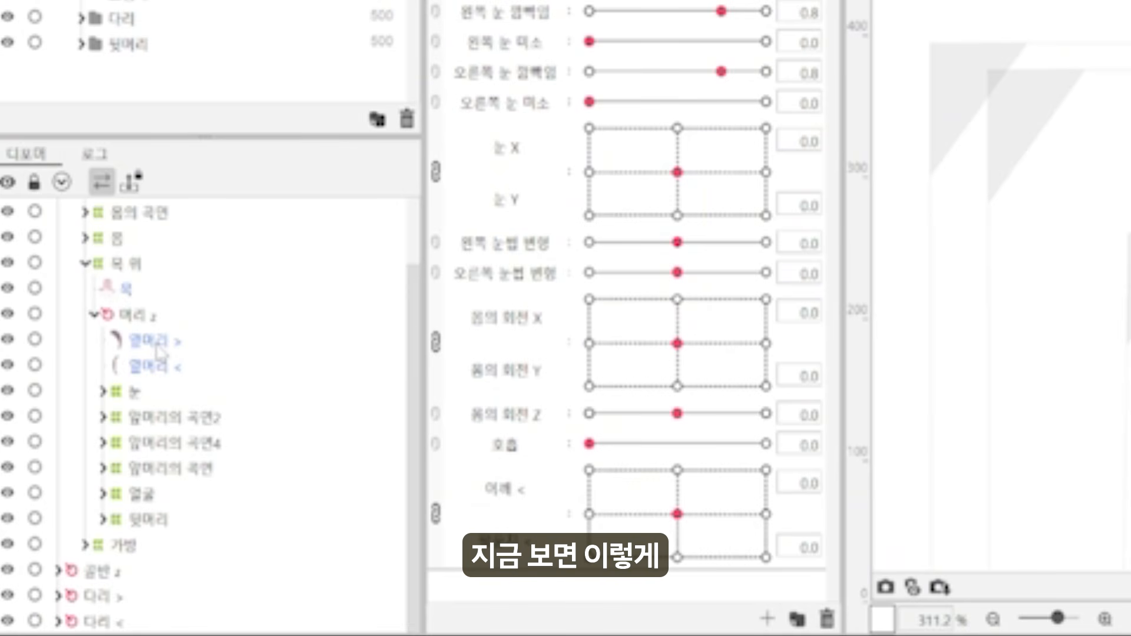
Select the side hair meshes 옆머리 > and 옆머리 < and preview their motion along 각도 X.
left_click(64, 519)
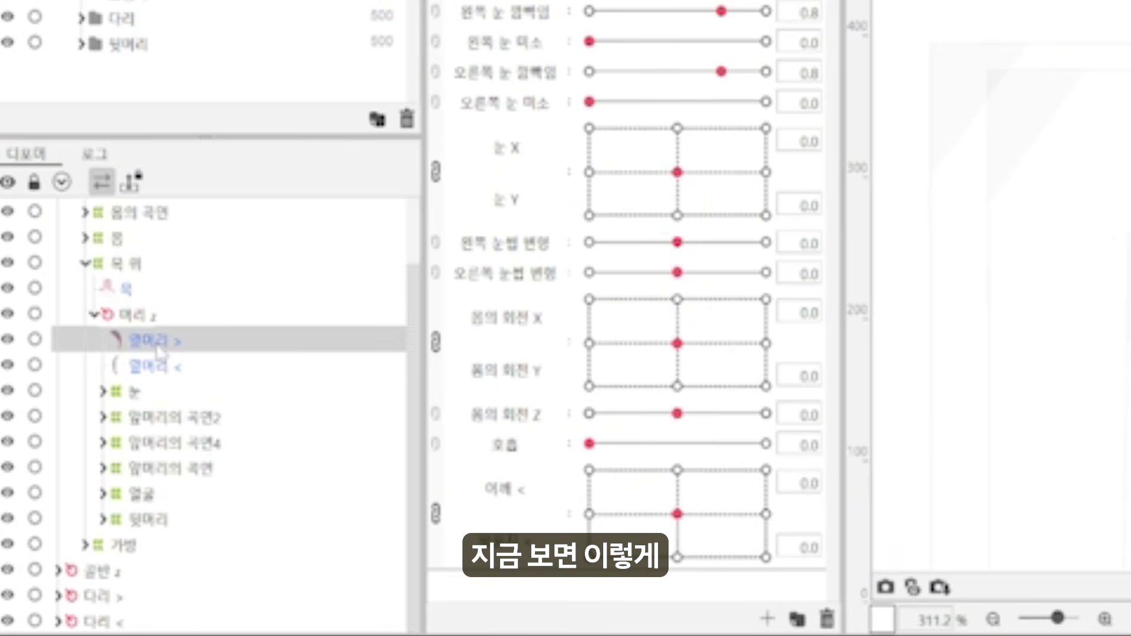
left_click(177, 366, "ctrl")
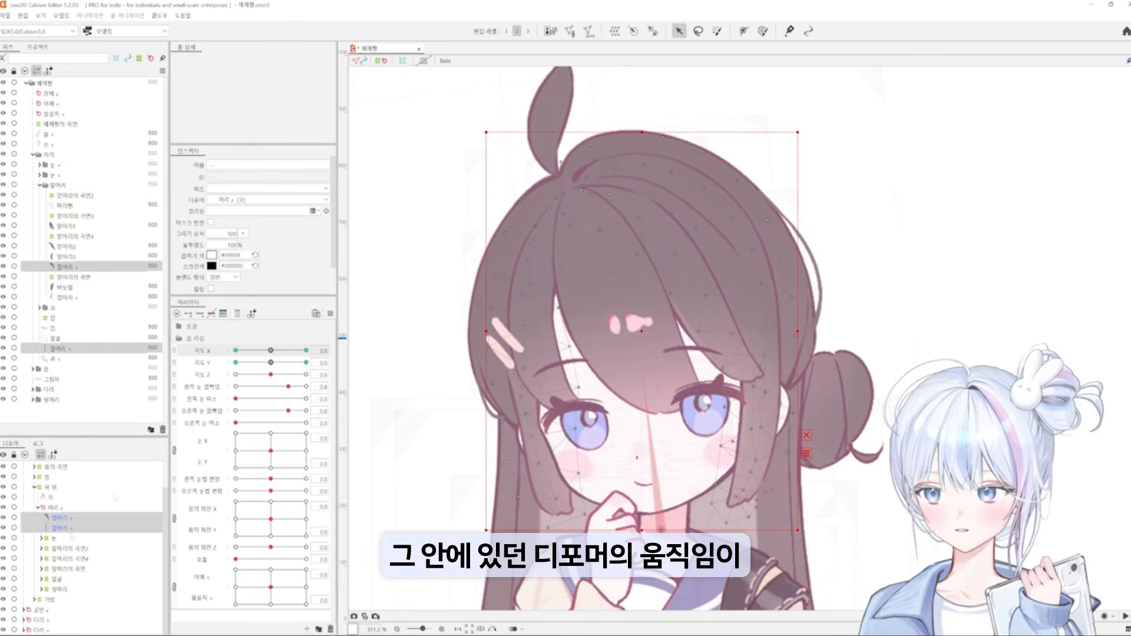
left_click_drag(235, 350, 277, 355)
Apply the 앞머리의 곡면2 and 앞머리의 곡면4 warp deformers to their child elements.
left_click(69, 548)
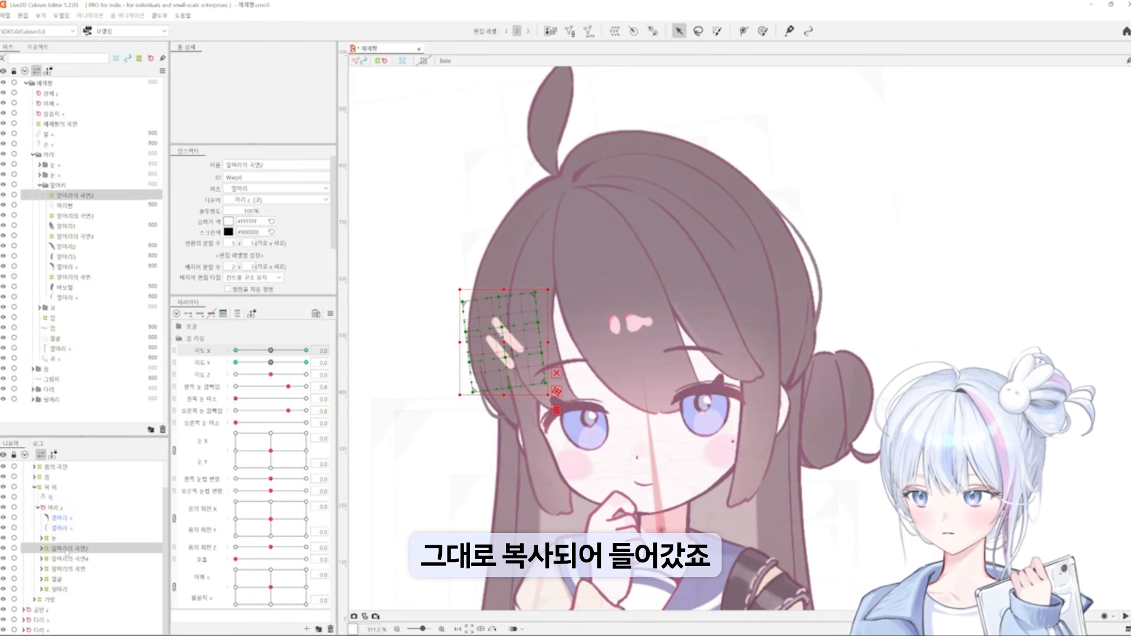
left_click(70, 558, "ctrl")
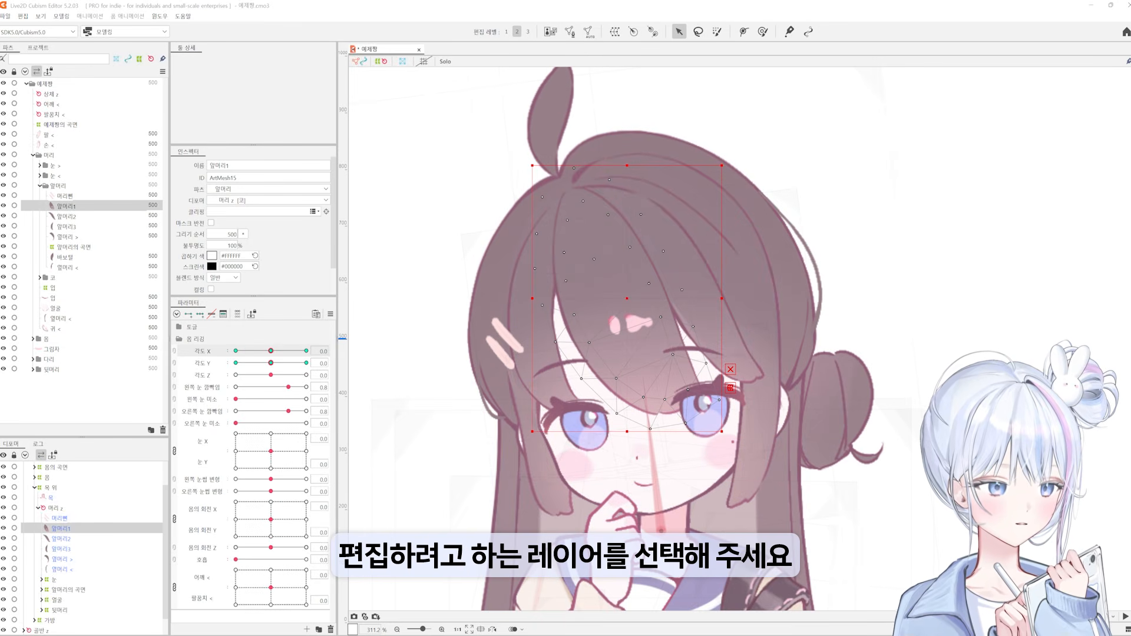
scroll(629, 301, "up", 2)
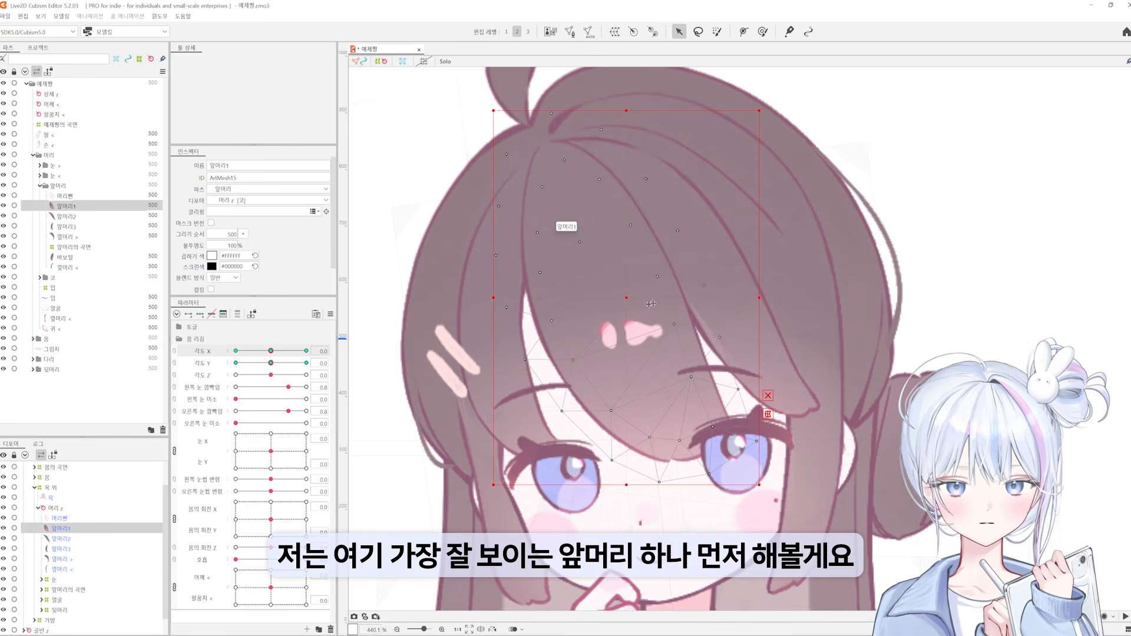
left_click_drag(629, 300, 836, 255)
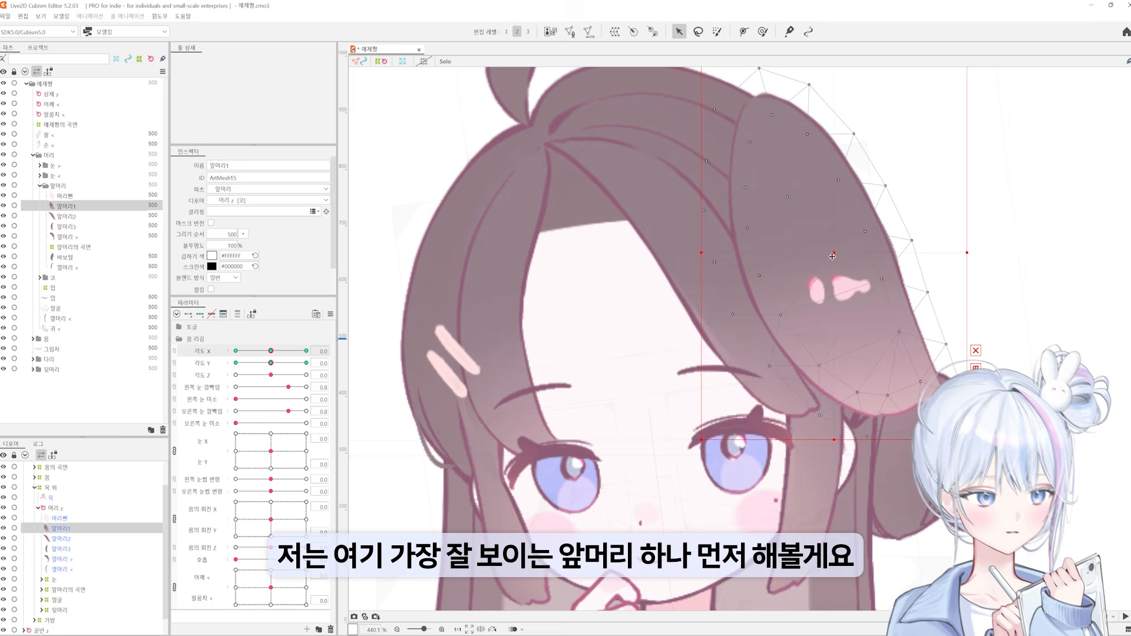
key("ctrl+z")
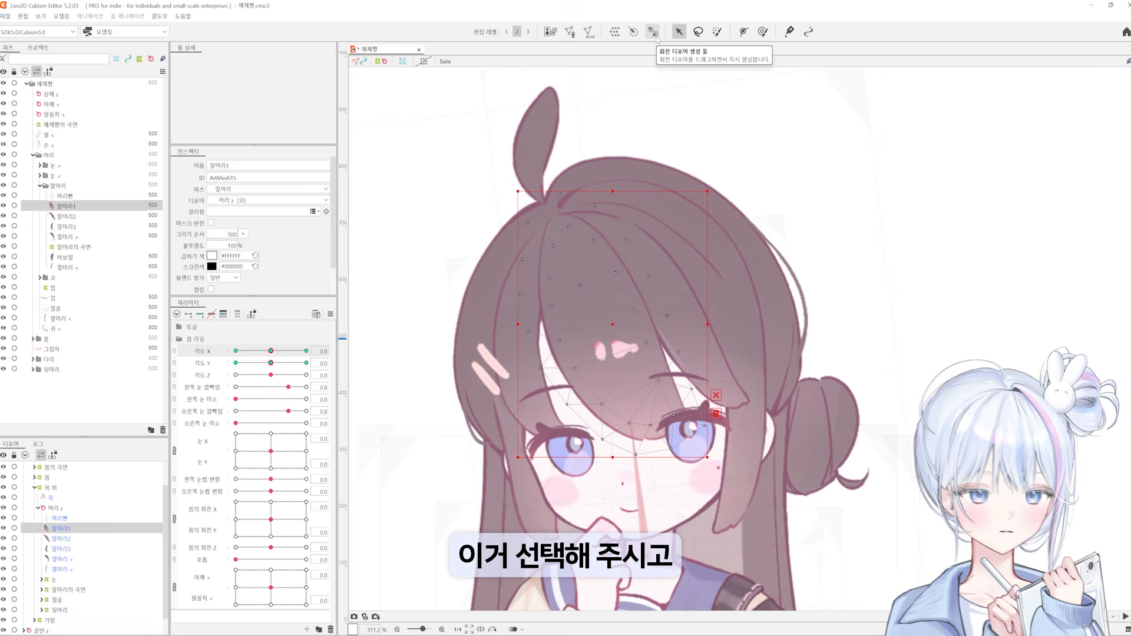
Create a chain of three connected rotation deformers along the 앞머리1 bang, from its root to its tip.
left_click(653, 31)
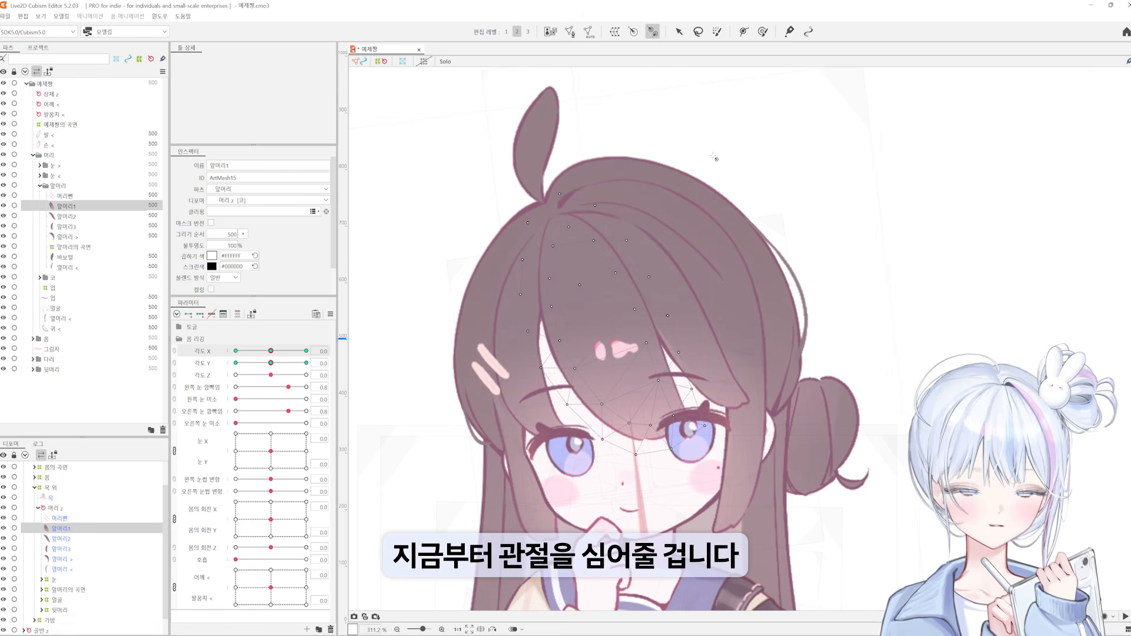
left_click(555, 214)
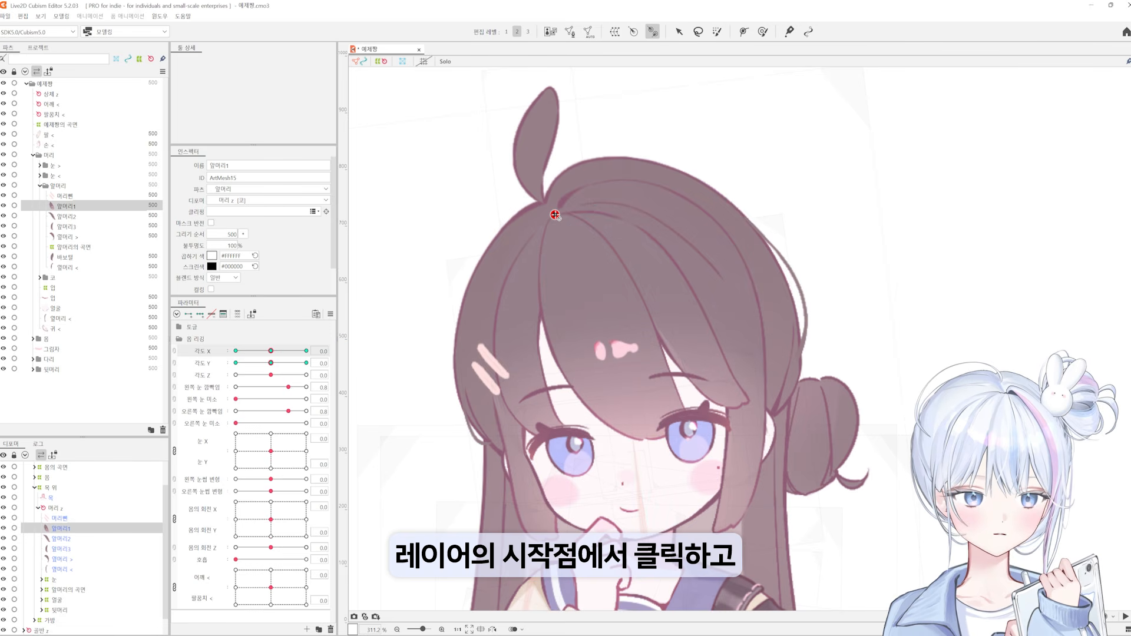
left_click_drag(555, 214, 585, 311)
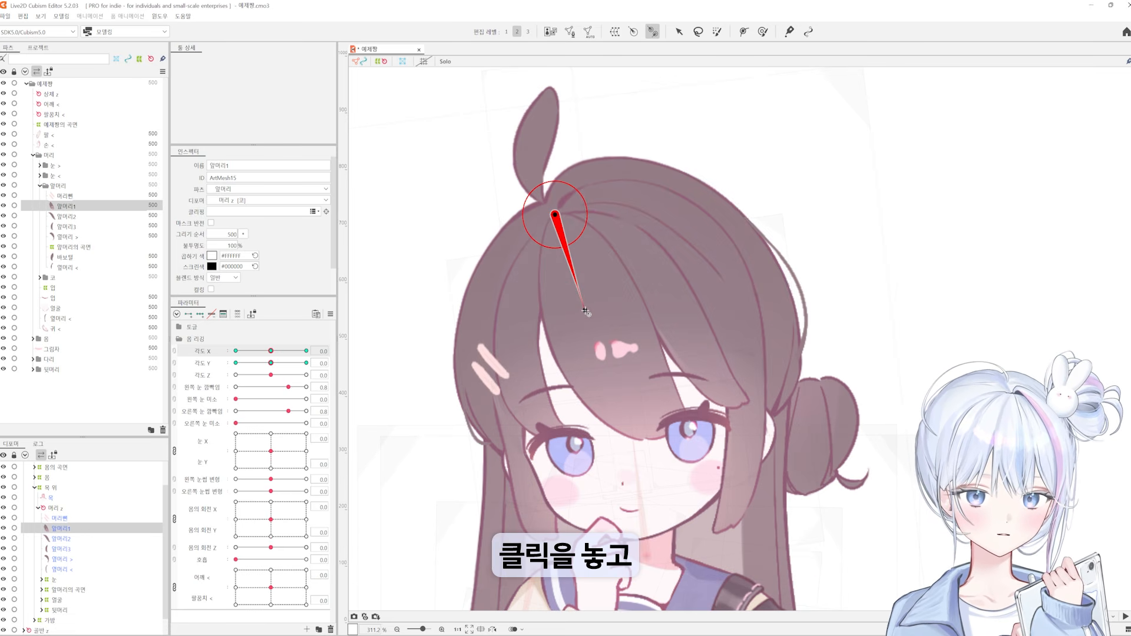
left_click(586, 311)
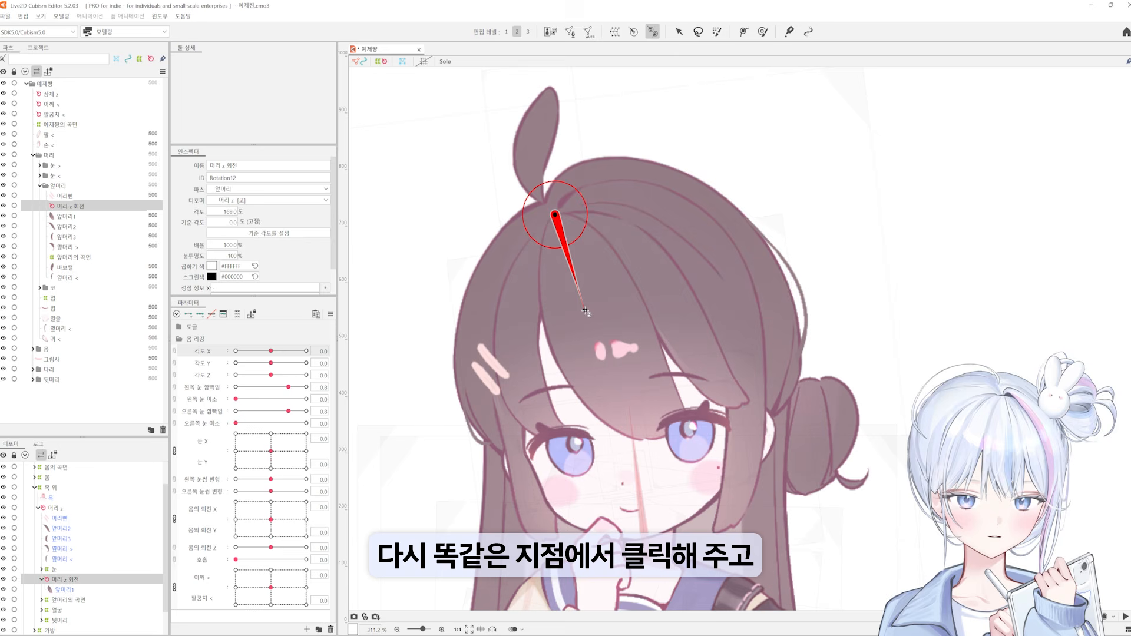
left_click_drag(586, 312, 665, 441)
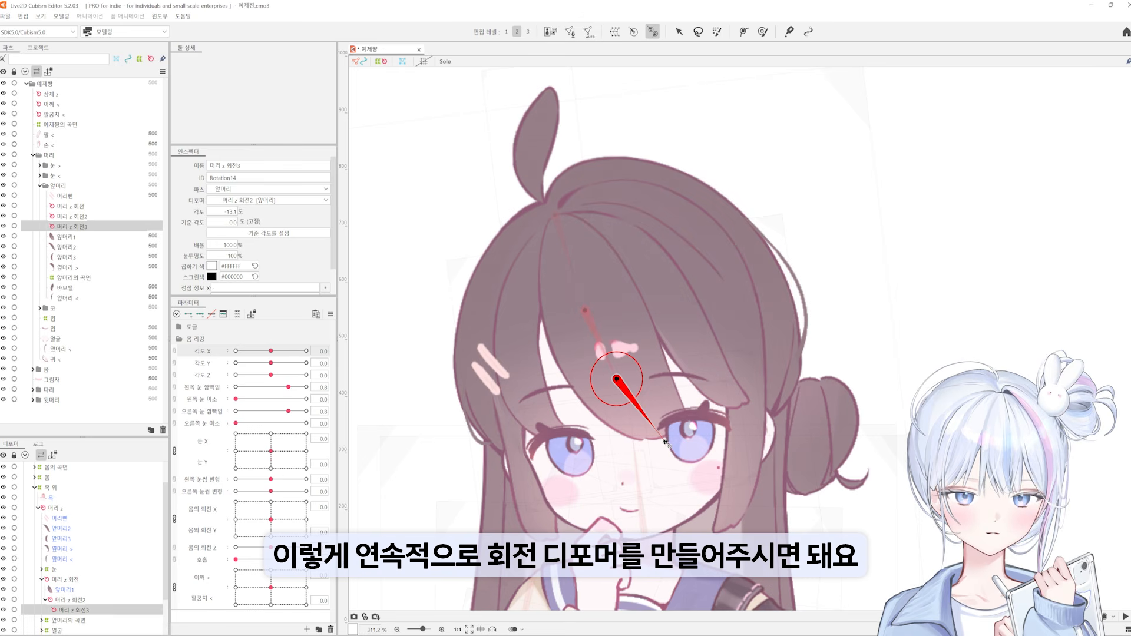
key("v")
Apply skinning to the 앞머리1 mesh together with the rotation deformers 머리 z 회전, 머리 z 회전2 and 머리 z 회전3.
left_click(109, 580, "shift")
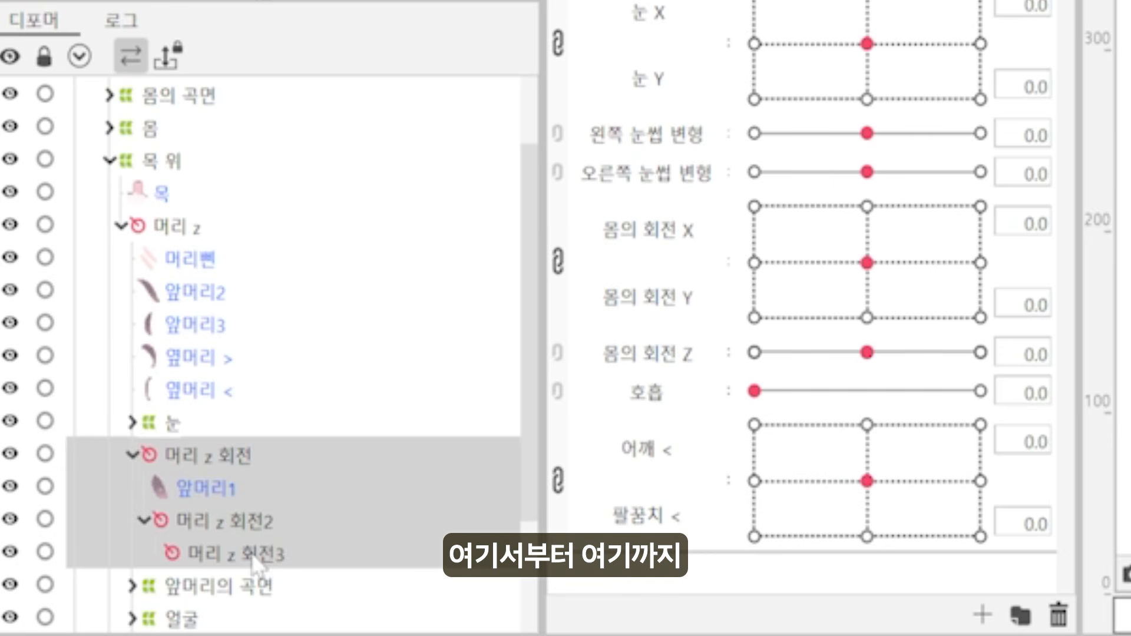
left_click(78, 610)
left_click(211, 453, "shift")
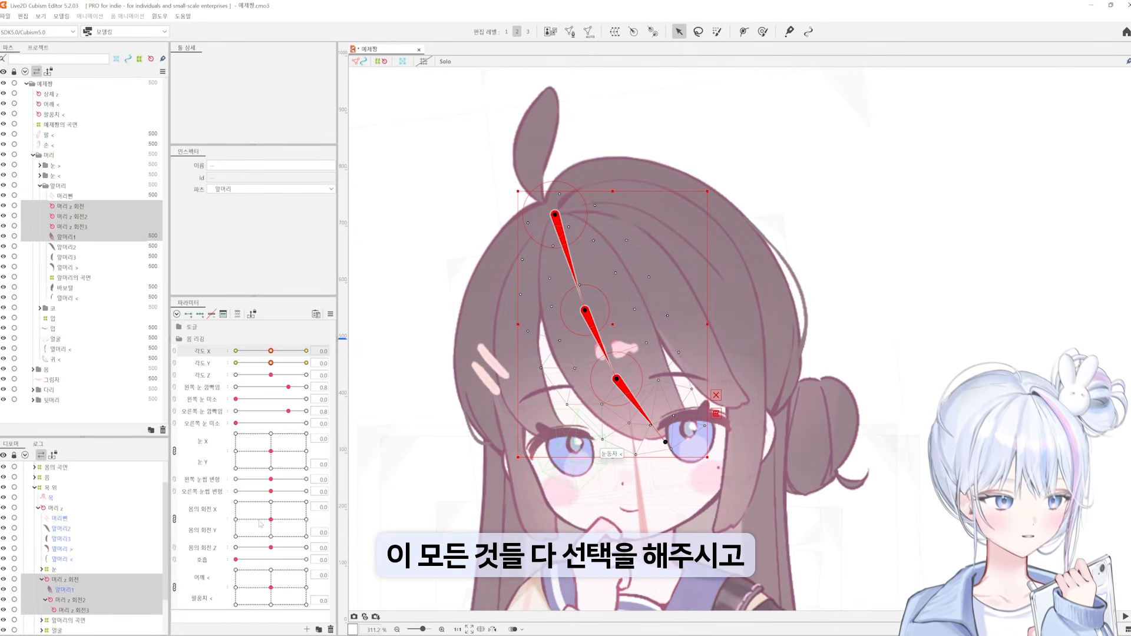
left_click(61, 16)
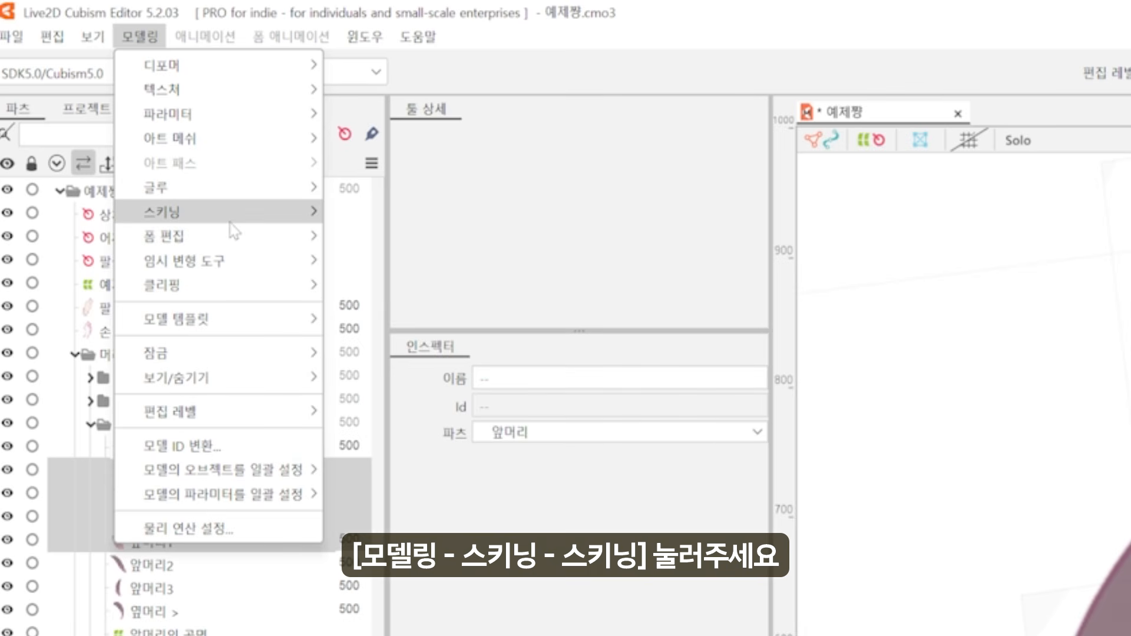
mouse_move(101, 100)
left_click(415, 216)
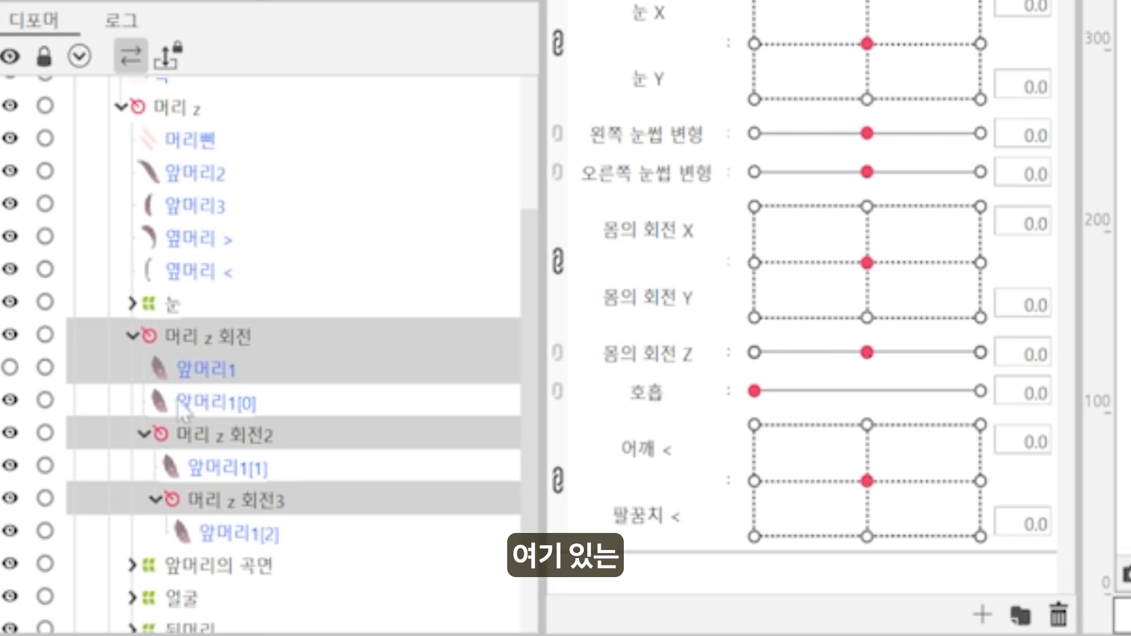
Delete the hidden original 앞머리1 mesh that has no skinning.
left_click(179, 370)
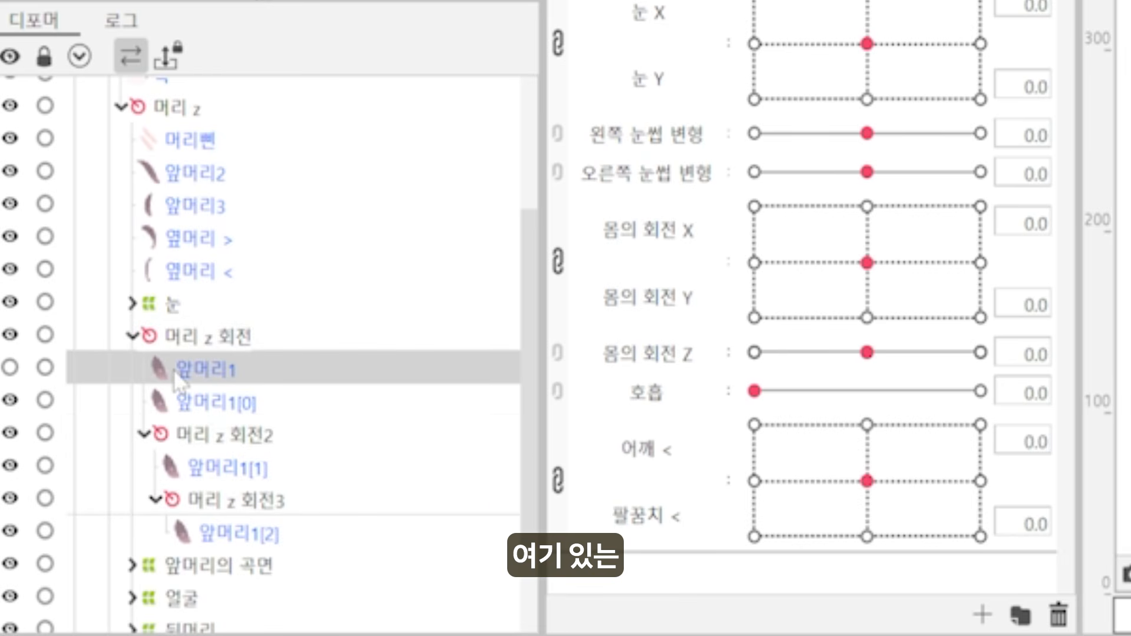
left_click(11, 367)
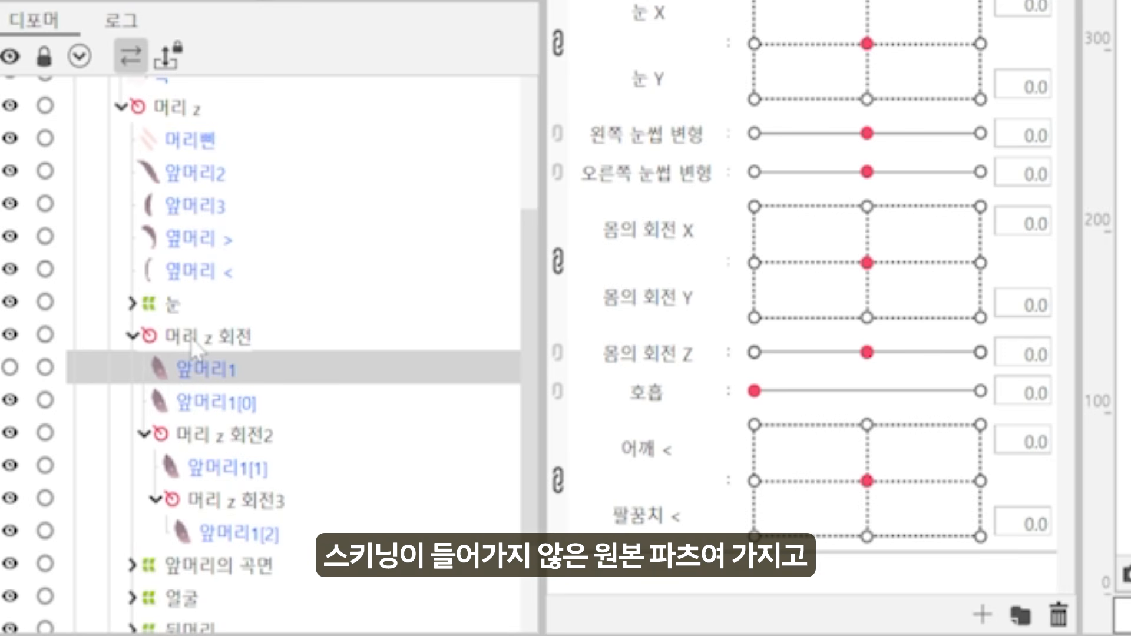
key("Delete")
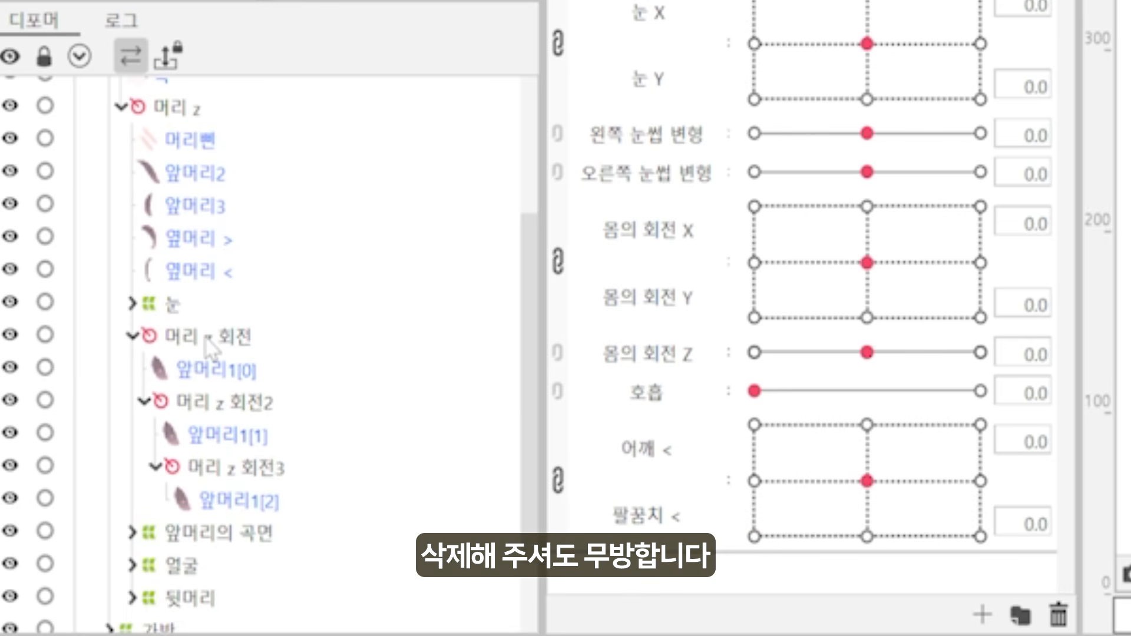
Try bending the skinned bang with its 머리 z 회전2 and 머리 z 회전3 rotation deformers, and undo the bend.
left_click(207, 338)
left_click(330, 402)
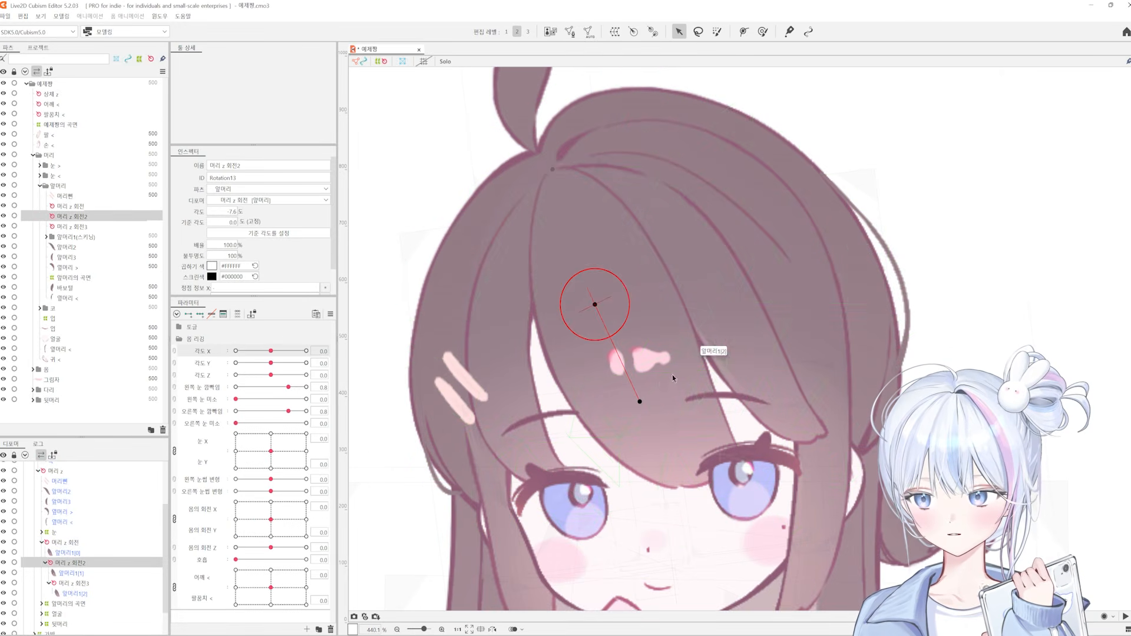
mouse_move(639, 401)
left_mouse_down()
mouse_move(593, 409)
mouse_move(657, 389)
mouse_move(640, 401)
left_mouse_up()
left_click(59, 583)
left_click_drag(688, 505, 727, 468)
key("ctrl+z")
Examine the Glue_1_2 connection between the bang meshes 앞머리1[1] and 앞머리1[2], and dismiss the glue tool notice.
left_click(606, 366)
scroll(636, 407, "up", 2)
left_click(684, 475, "shift")
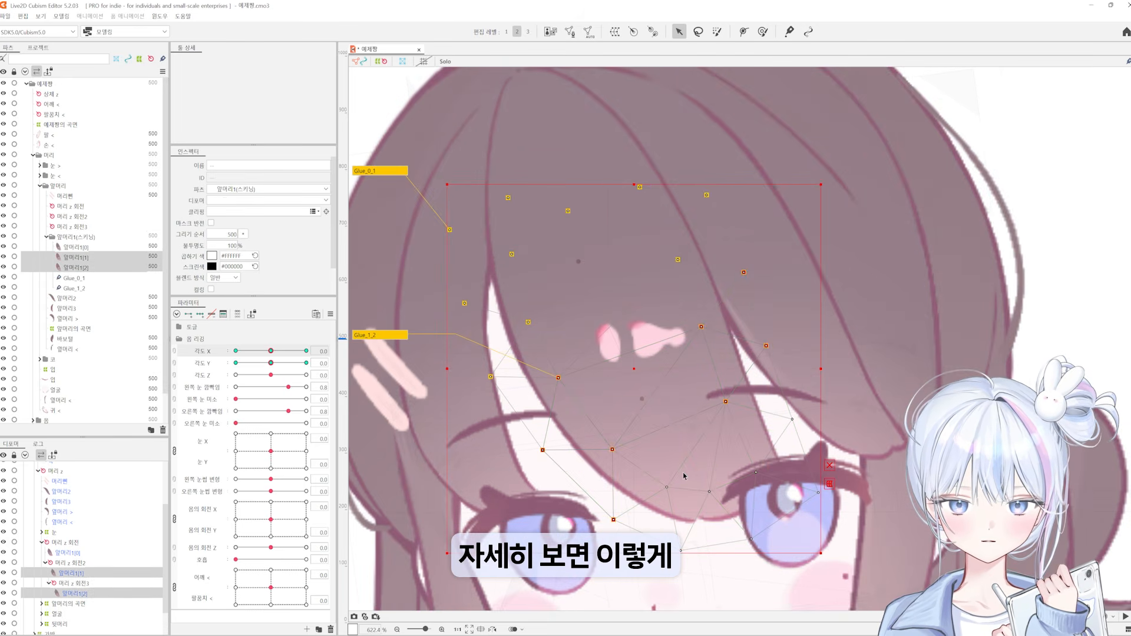
scroll(683, 472, "down", 2)
left_click(394, 378)
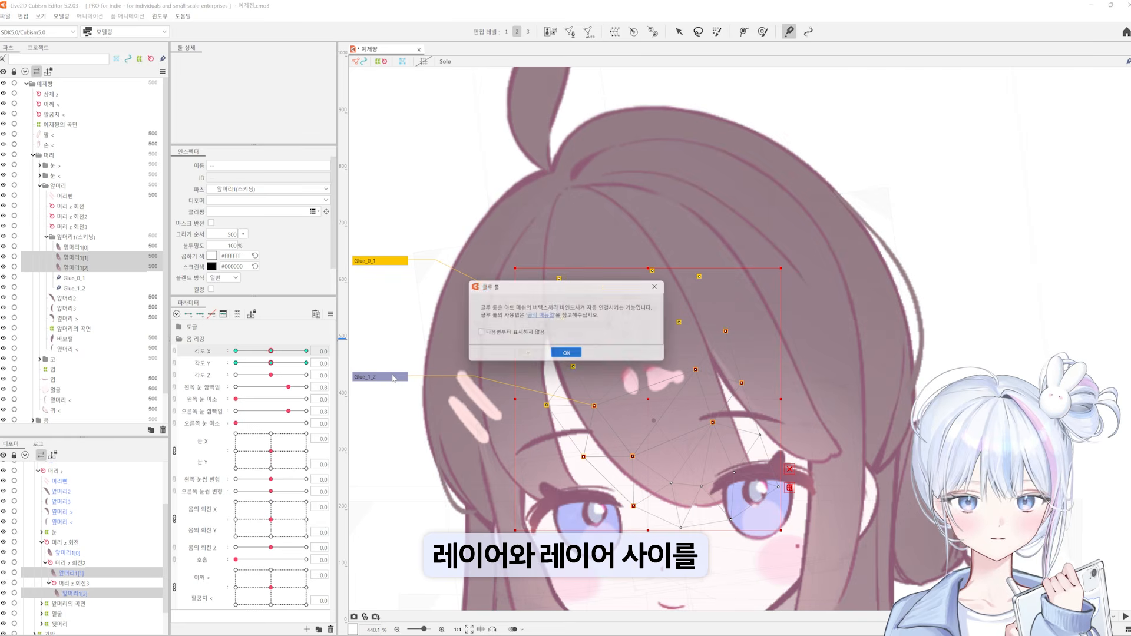
left_click(569, 354)
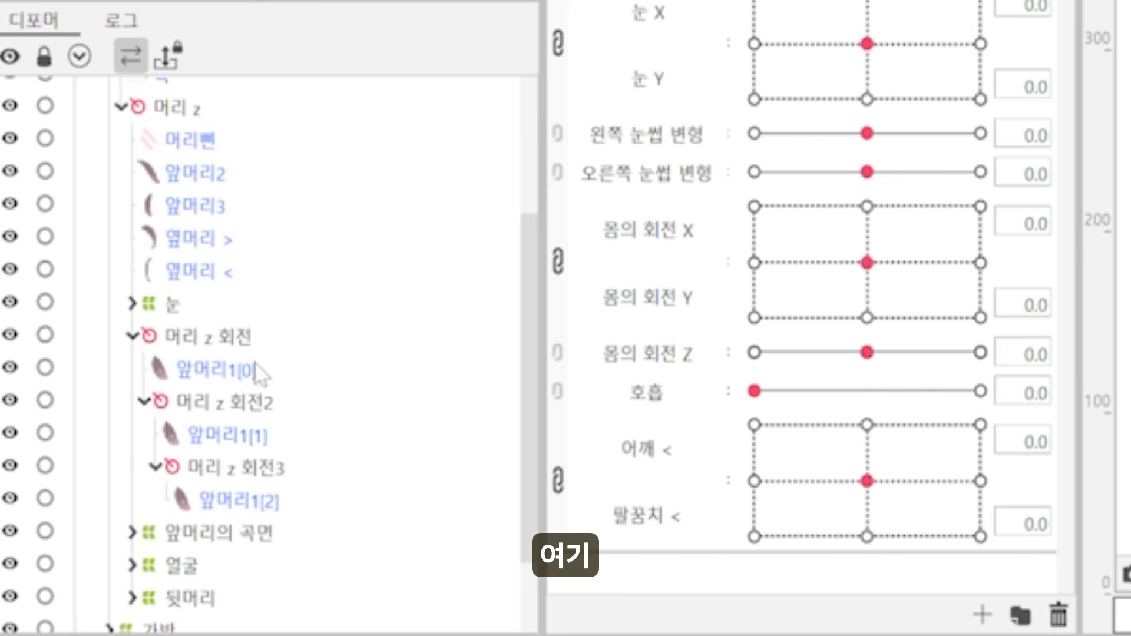
Generate rotation deformer parameters named 앞머리 1 for all skinned 앞머리1 meshes and their deformers, with an angle range of 15.
left_click(76, 544)
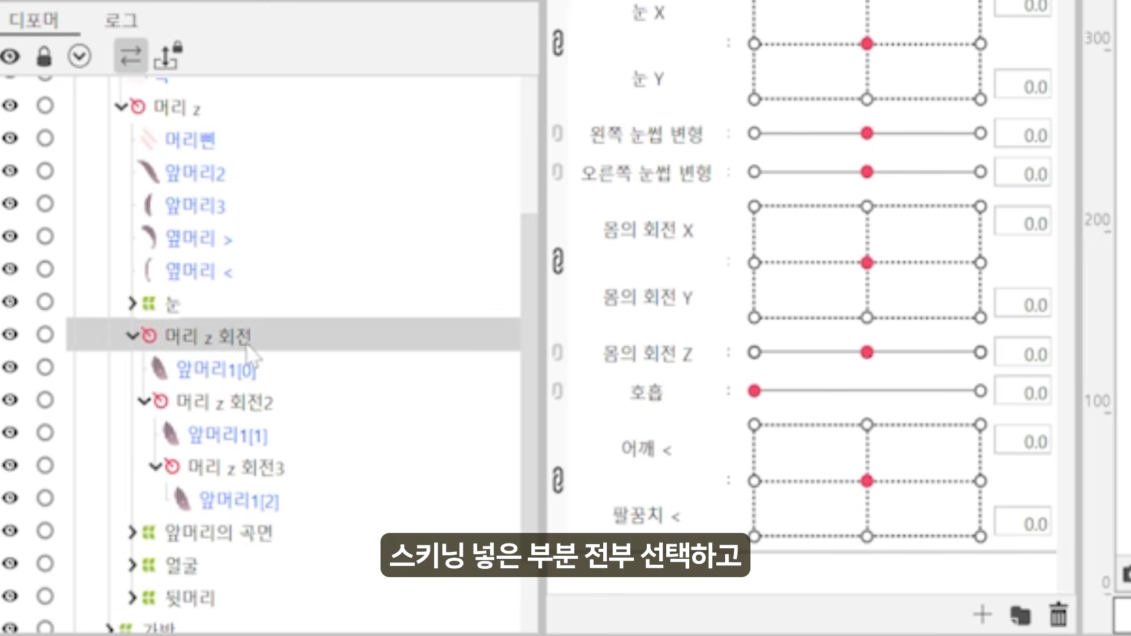
left_click(291, 498, "shift")
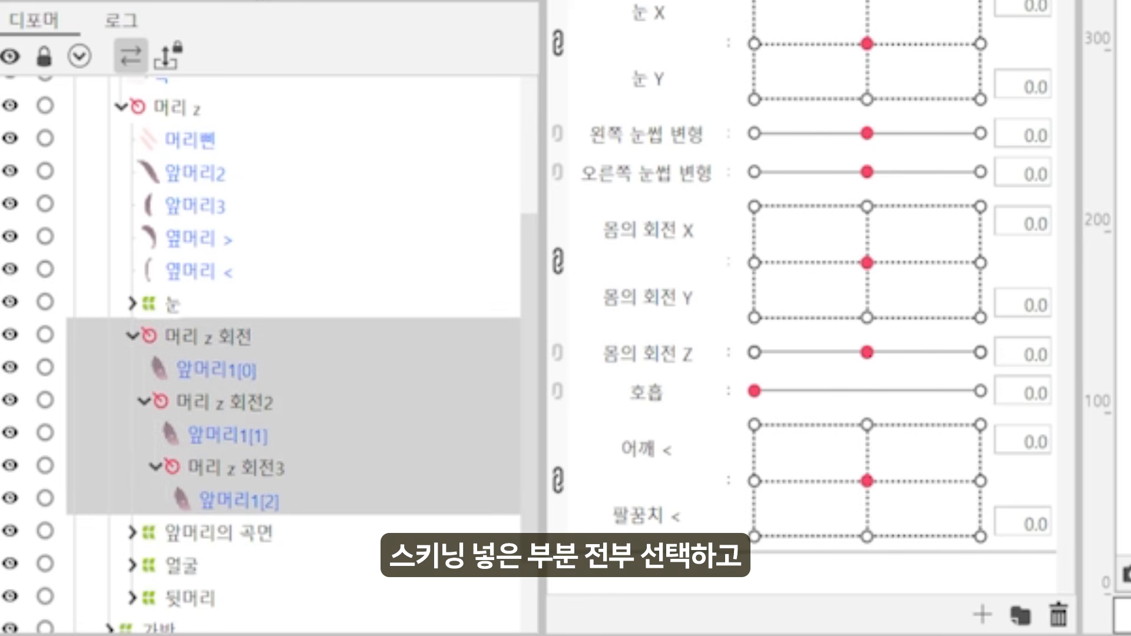
left_click(140, 37)
mouse_move(180, 215)
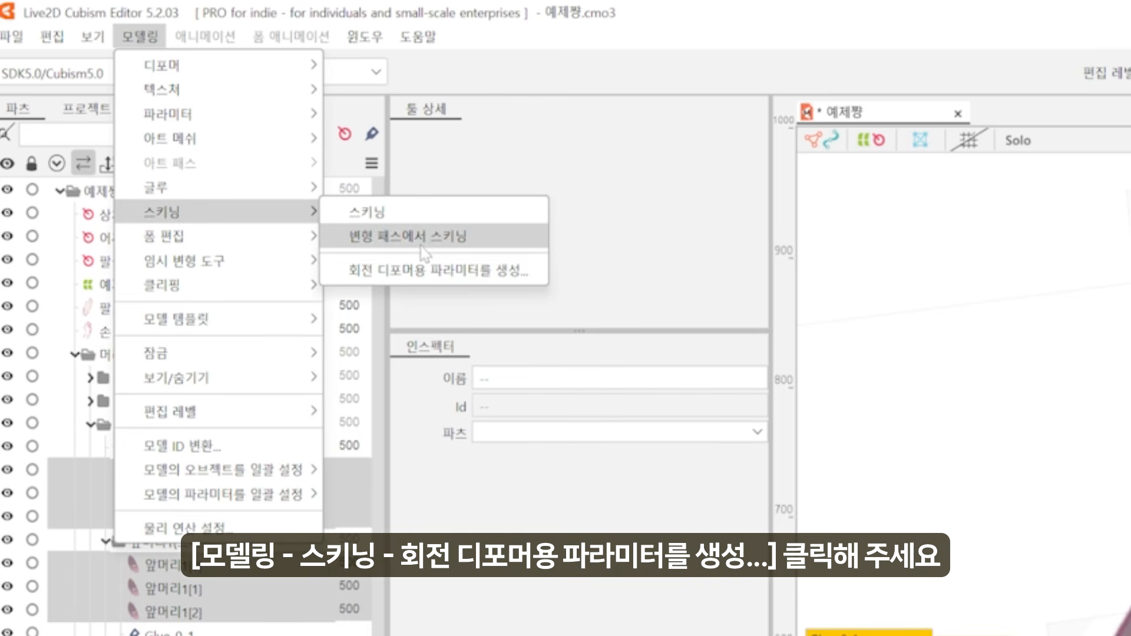
left_click(436, 272)
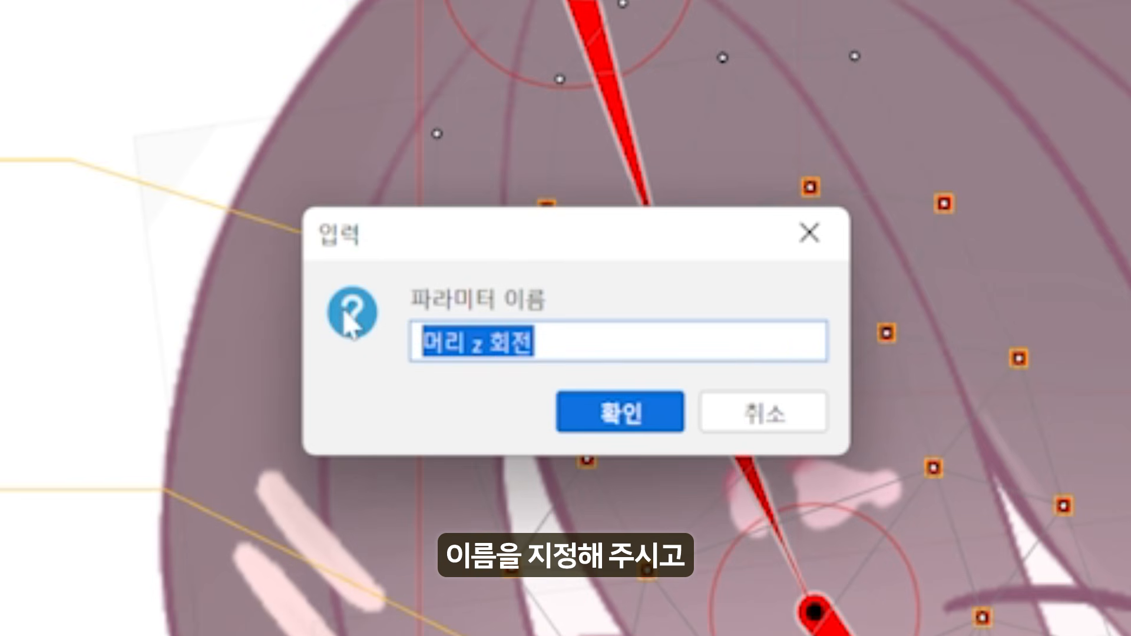
key("BackSpace")
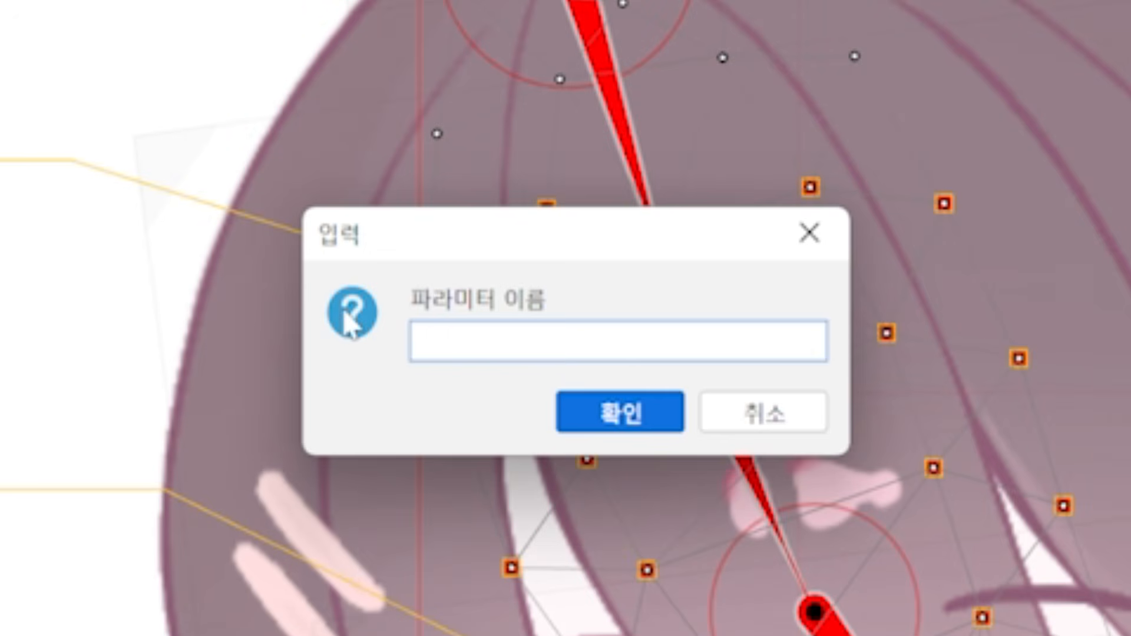
type("앞머리 1")
key("Return")
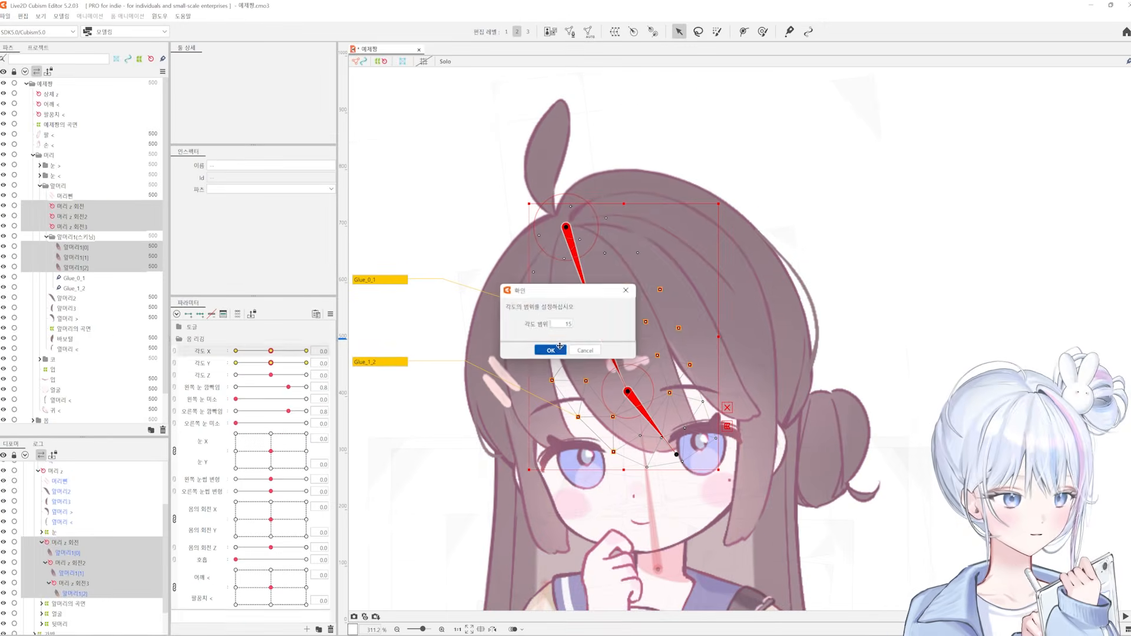
left_click(544, 436)
Test the bang's bending with the [0], [1] and [2] 앞머리 1 parameters, and the face's movement with 각도 X.
left_click(280, 251)
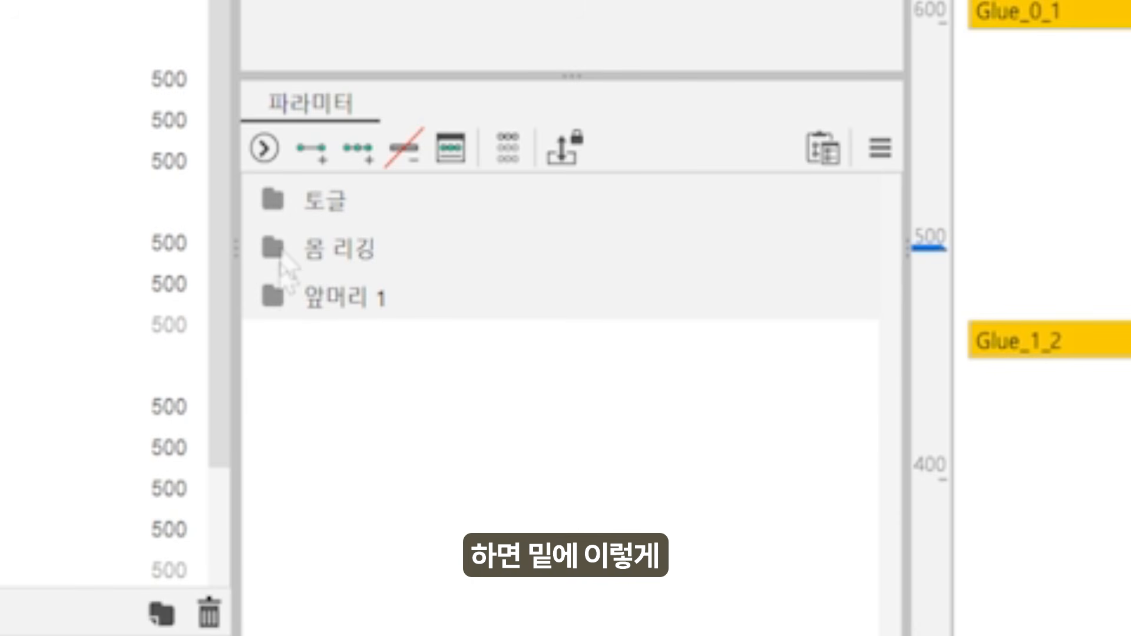
left_click(257, 300)
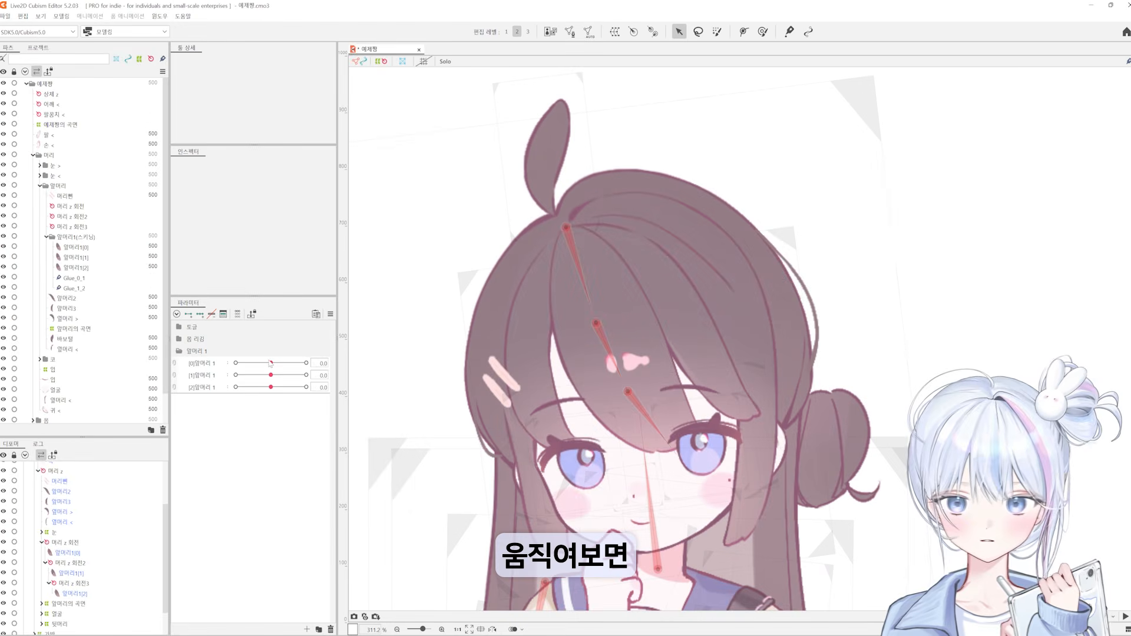
left_click_drag(641, 344, 674, 347)
left_click_drag(282, 365, 218, 394)
left_click(271, 364)
left_click(272, 375)
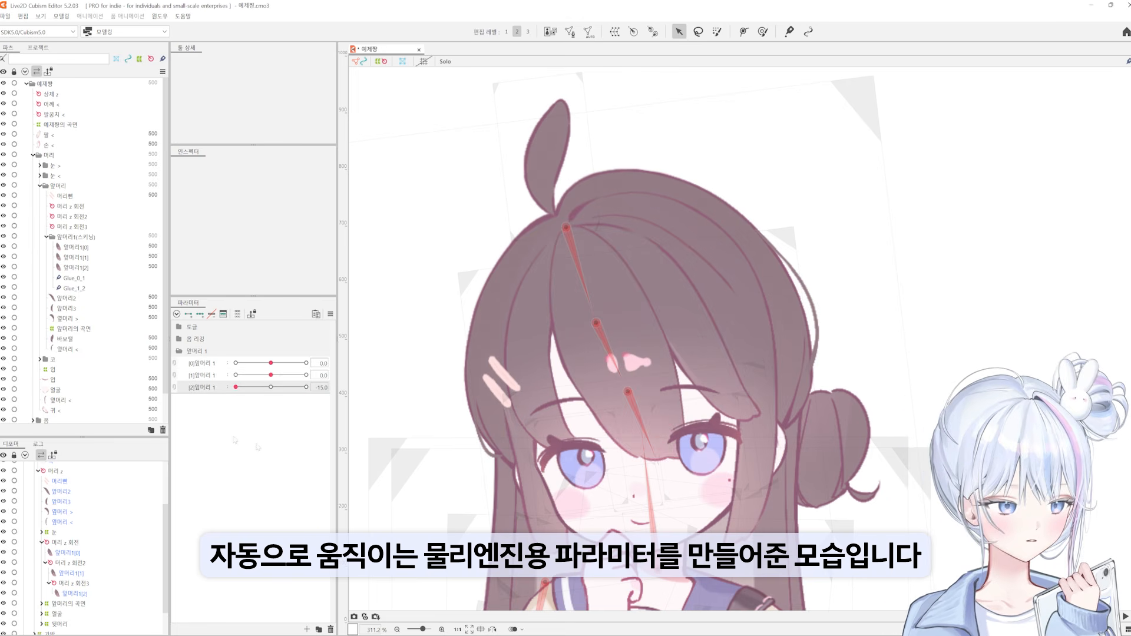
left_click(180, 340)
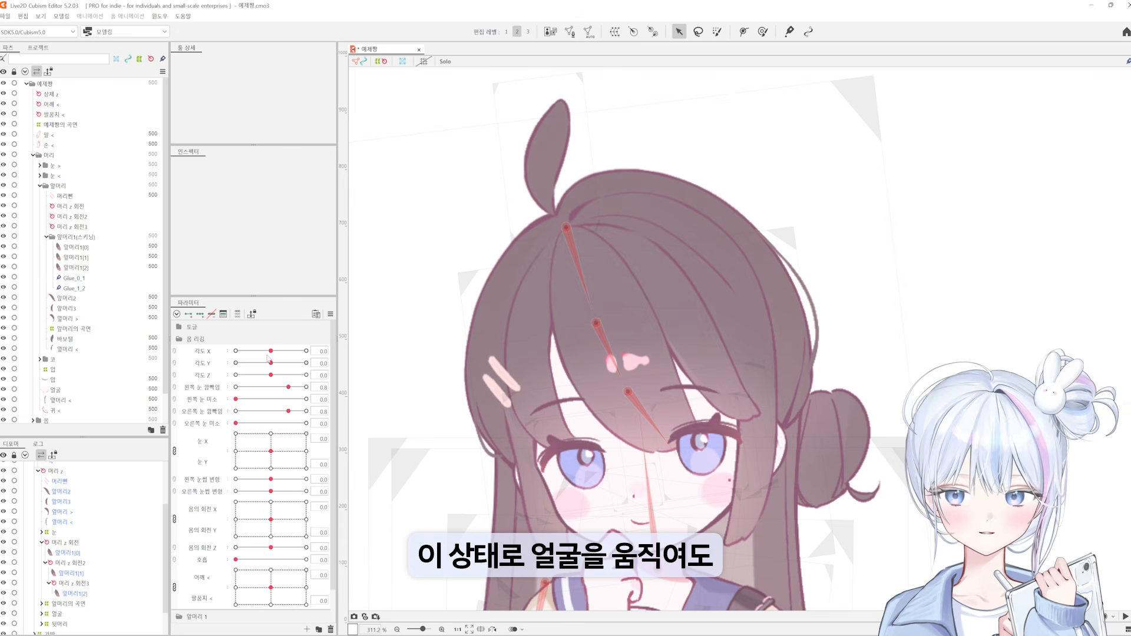
mouse_move(271, 351)
left_mouse_down()
mouse_move(289, 367)
mouse_move(224, 377)
mouse_move(308, 383)
mouse_move(221, 393)
mouse_move(297, 377)
mouse_move(269, 353)
left_mouse_up()
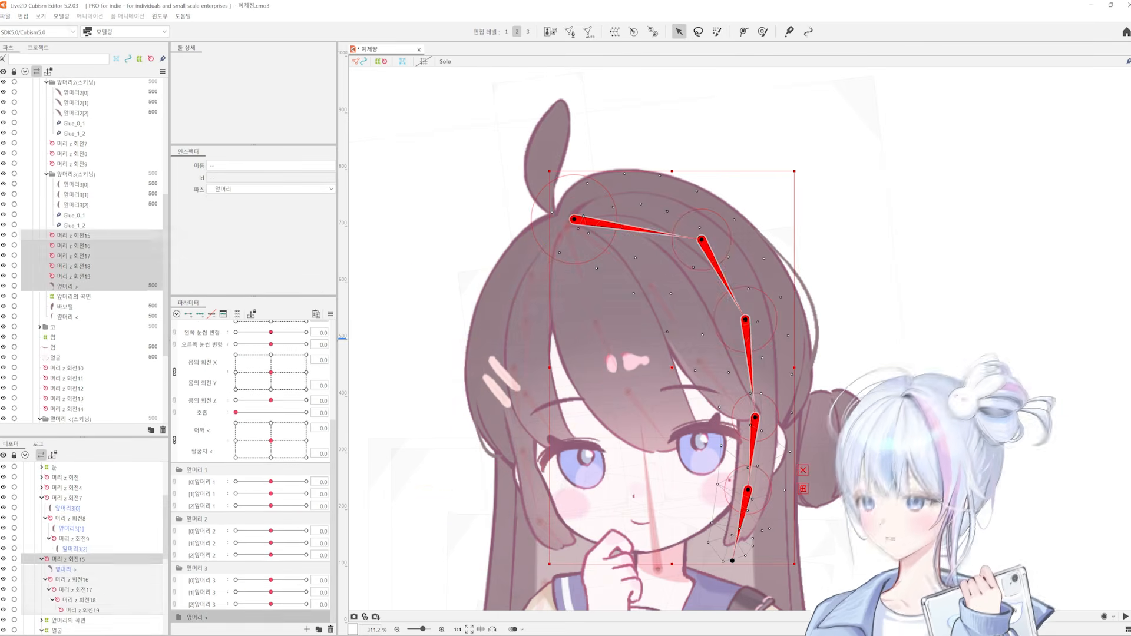
Adjust the joints of rotation deformers 머리 z 회전15 to 머리 z 회전19 along the side hair, and apply skinning to 옆머리 >.
key("ctrl+e")
key("ctrl+e")
left_click(653, 32)
left_click(745, 316)
left_click(759, 401)
left_click(753, 481)
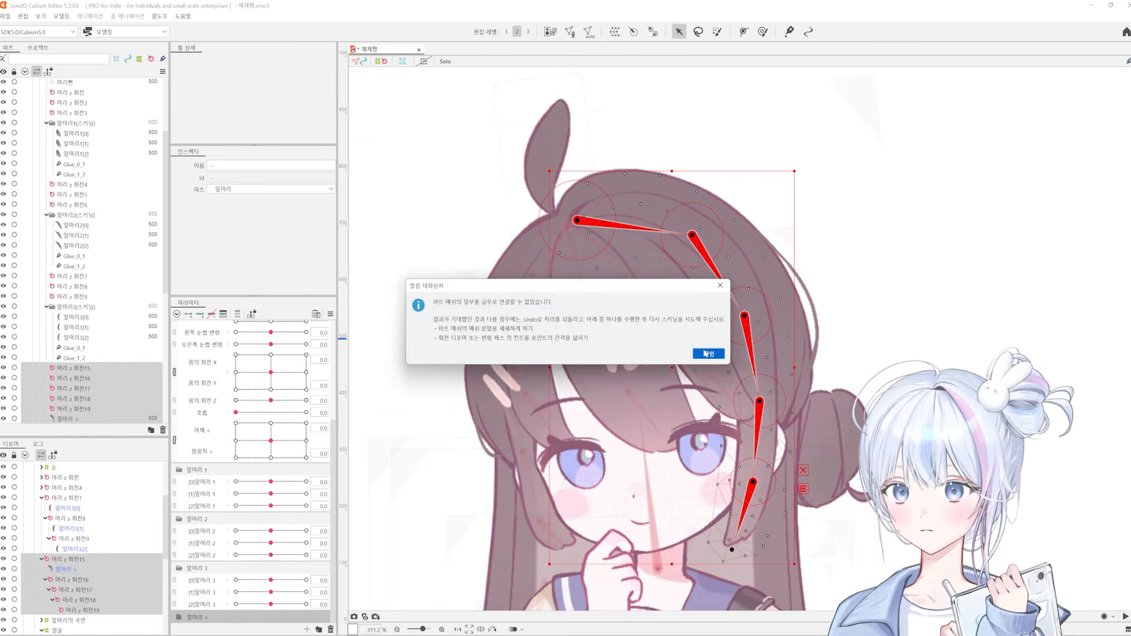
left_click(708, 353)
left_click(759, 401)
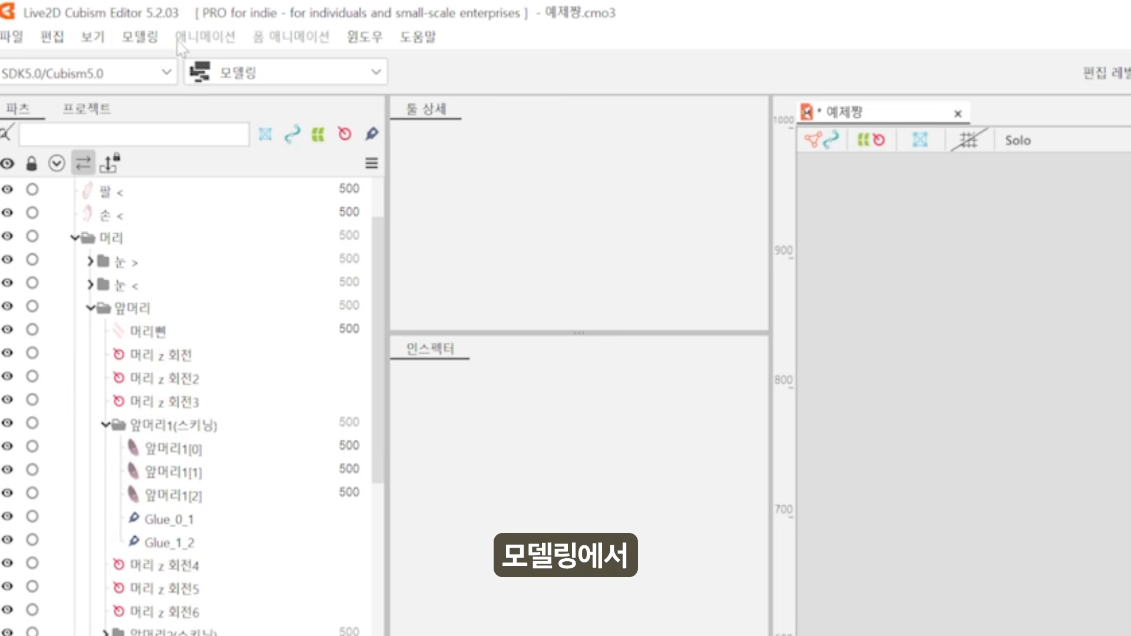
Add a group named 앞머리 1 to the model's physics settings, using the 머리카락 3단 진자 physics model preset.
left_click(61, 16)
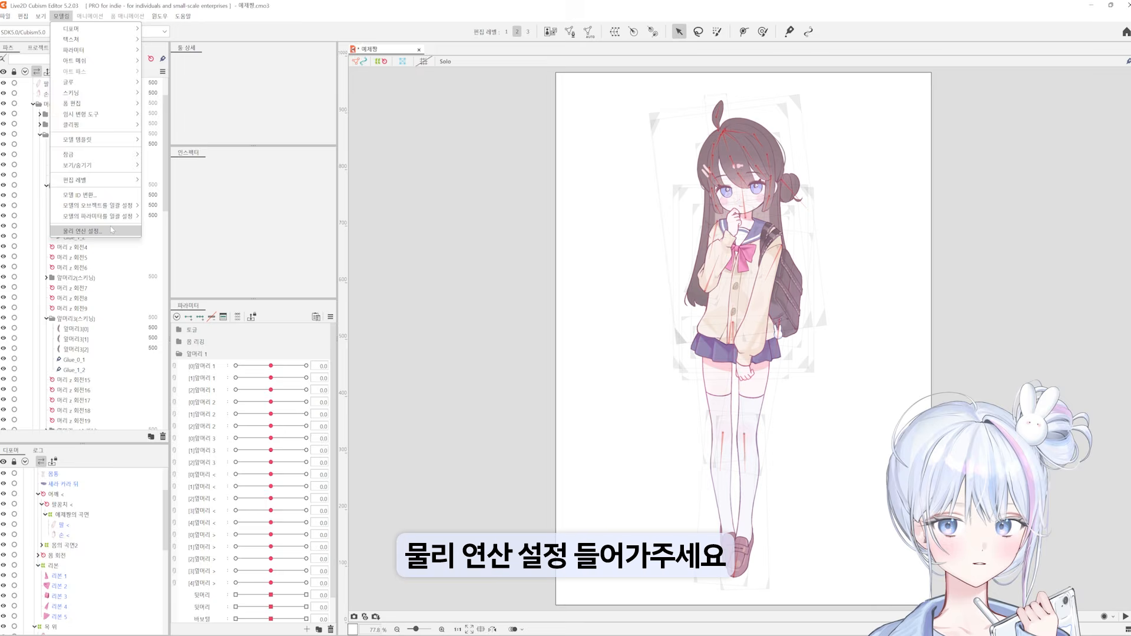
left_click(111, 230)
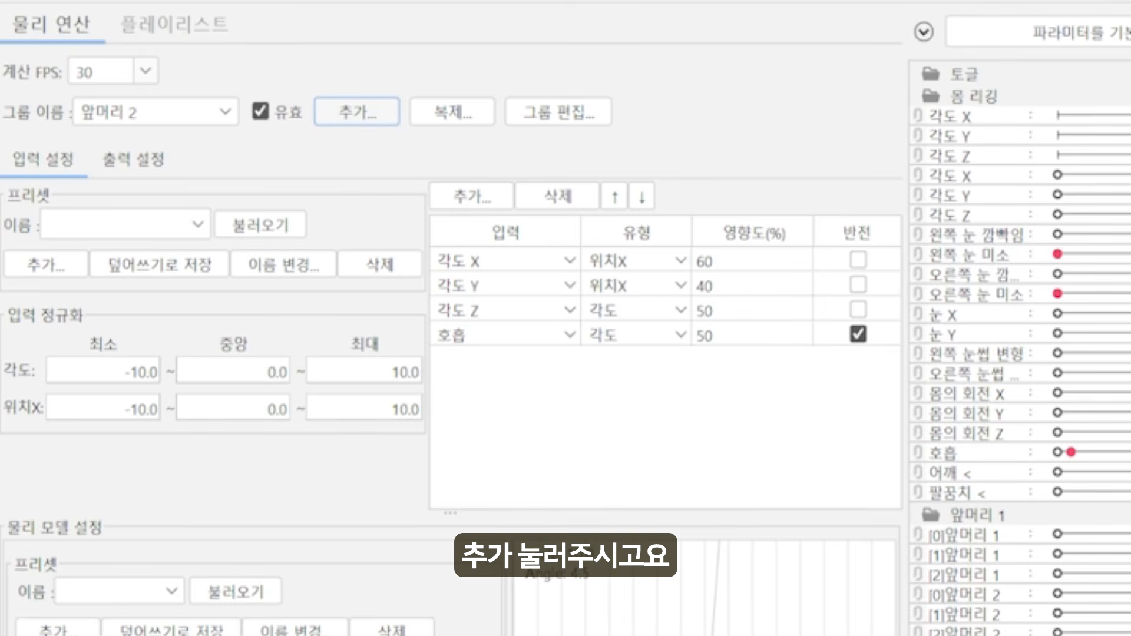
left_click(357, 112)
type("d")
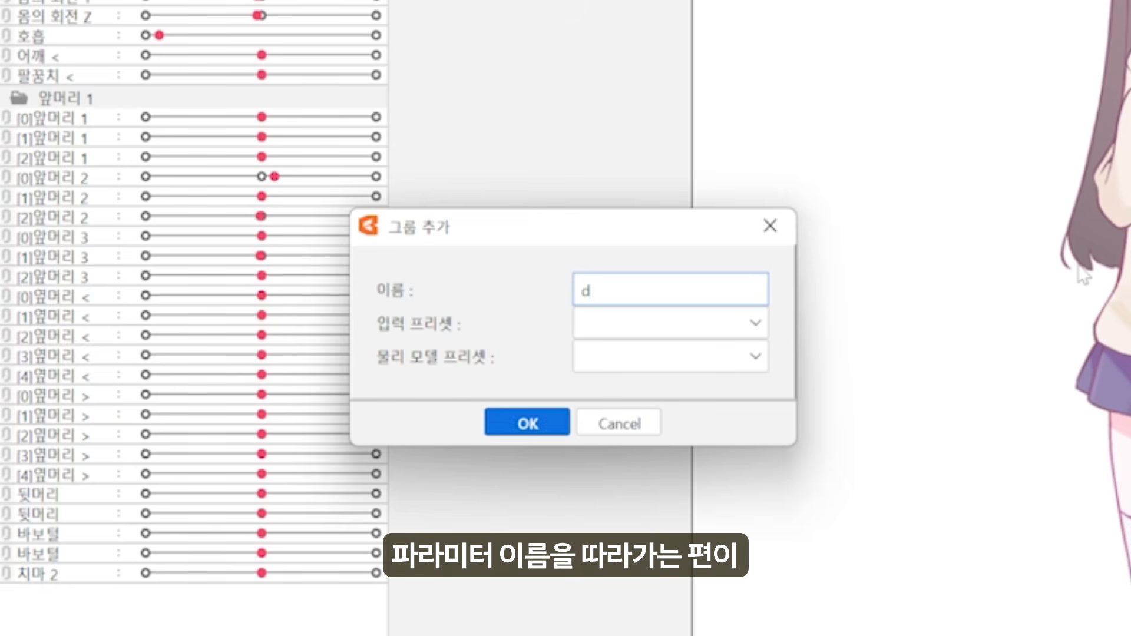
key("BackSpace")
type("ㅇ")
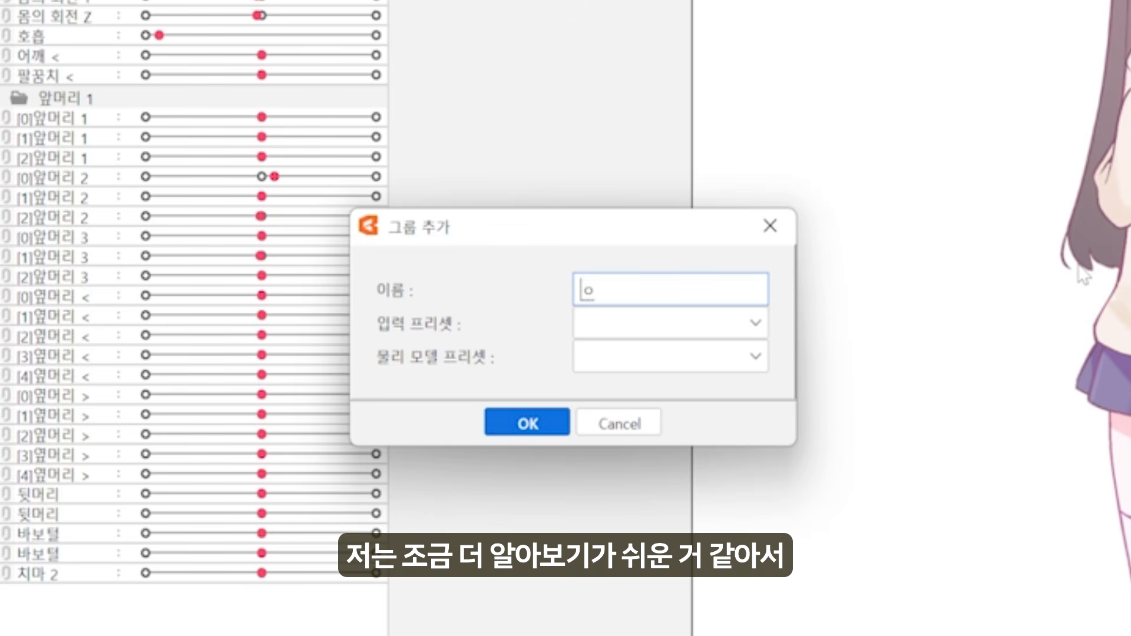
key("BackSpace")
type("앞머리 1")
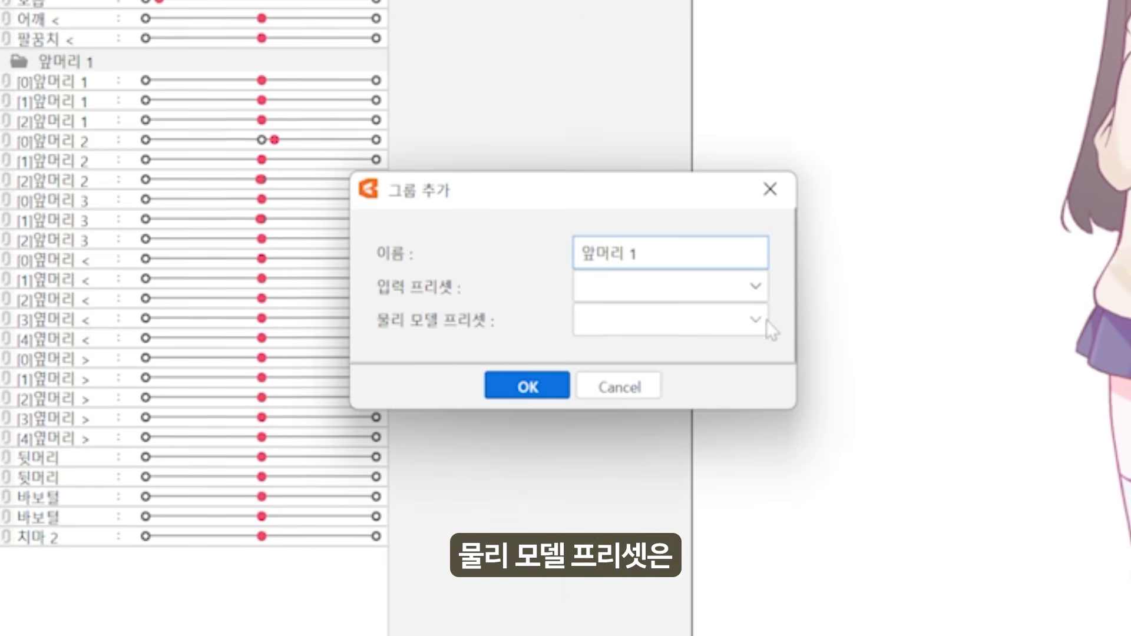
left_click(755, 356)
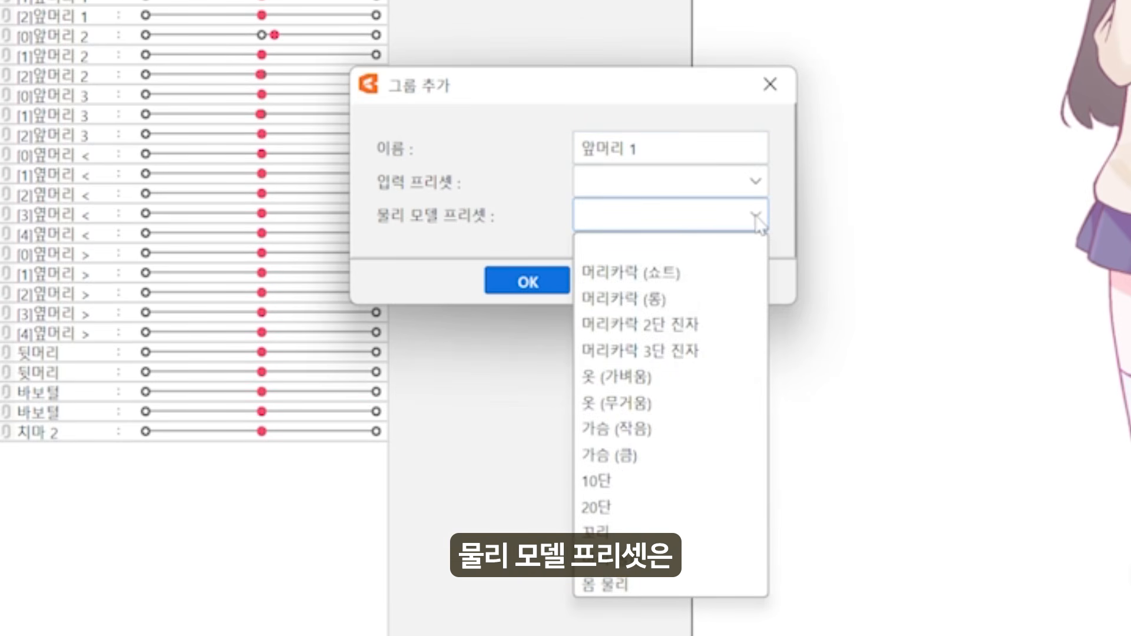
left_click(728, 346)
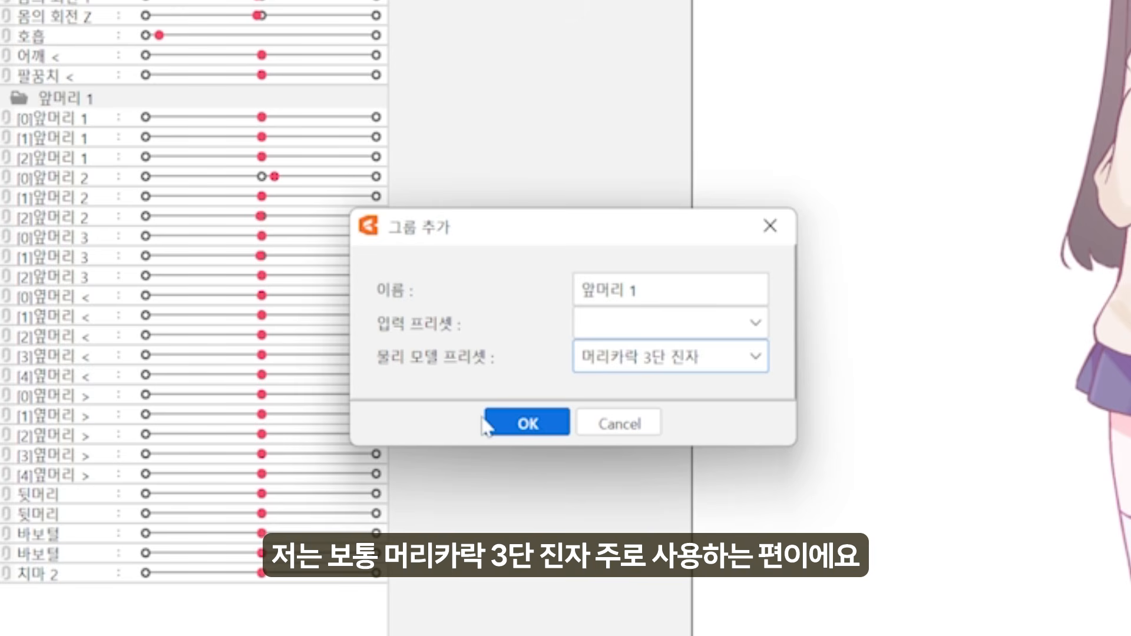
left_click(519, 424)
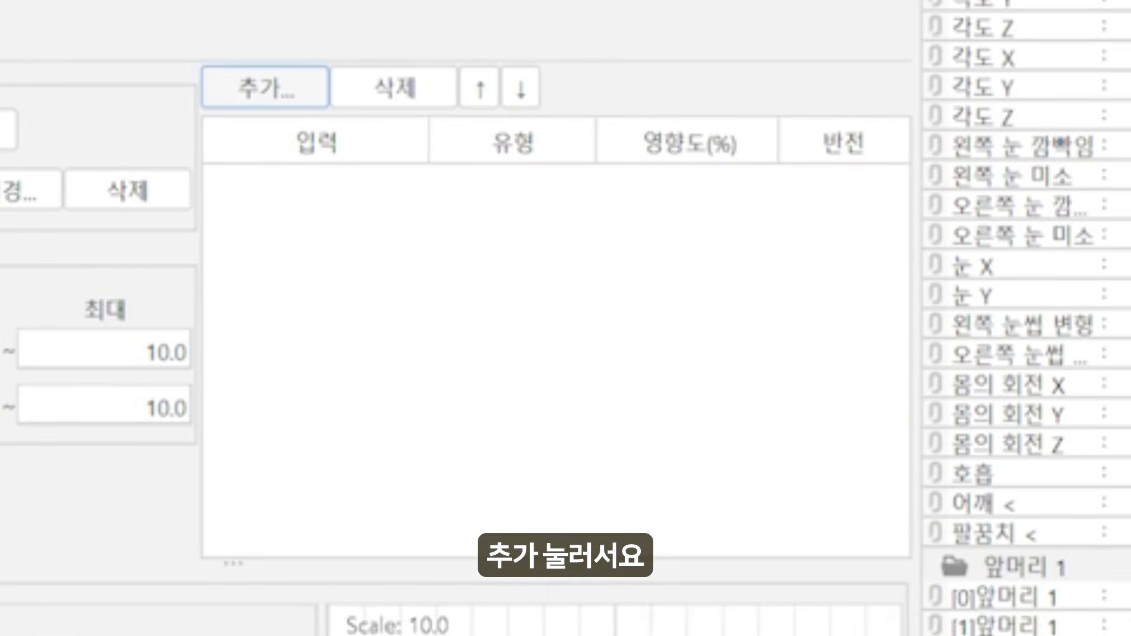
Add 각도 X, 각도 Y, 각도 Z and 호흡 as input parameters of the 앞머리 1 physics group.
left_click(265, 88)
left_click(452, 159)
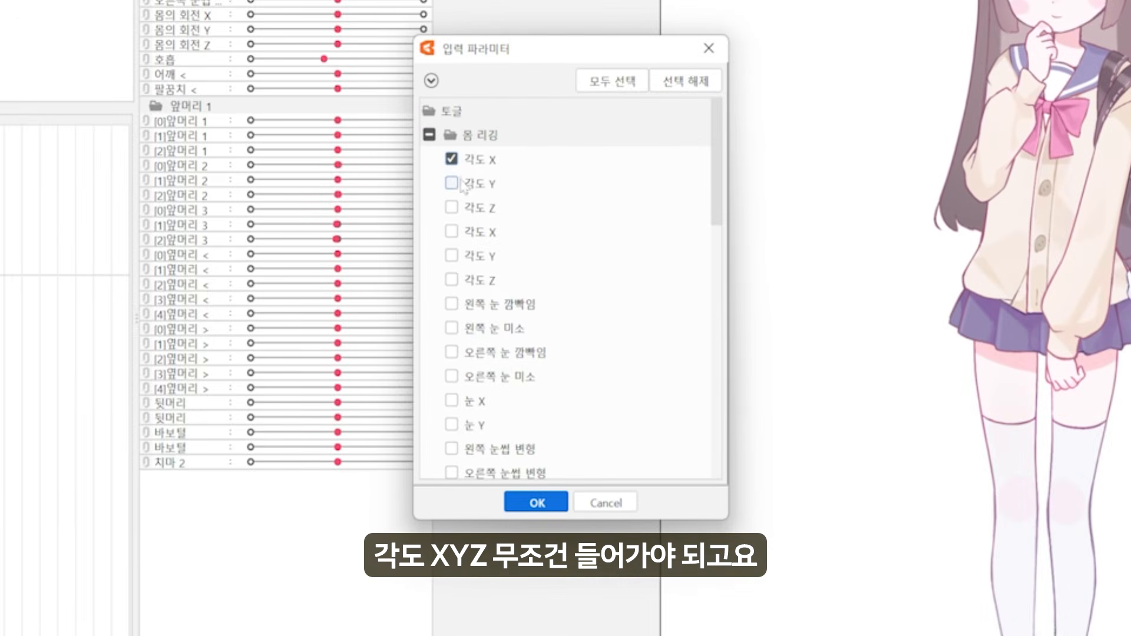
left_click(453, 184)
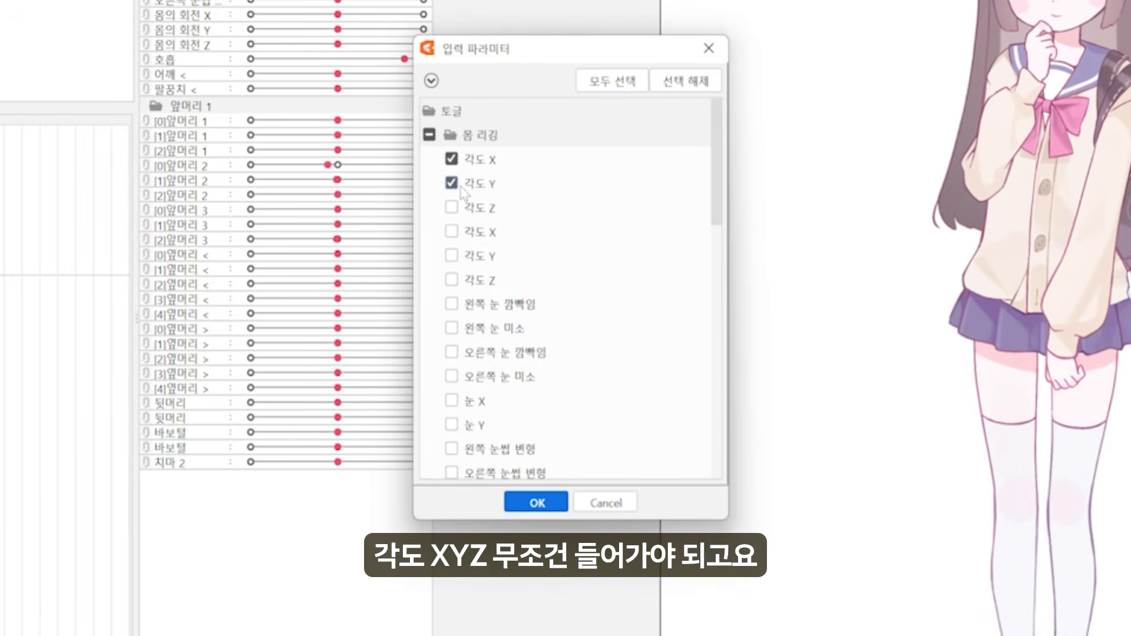
left_click(452, 208)
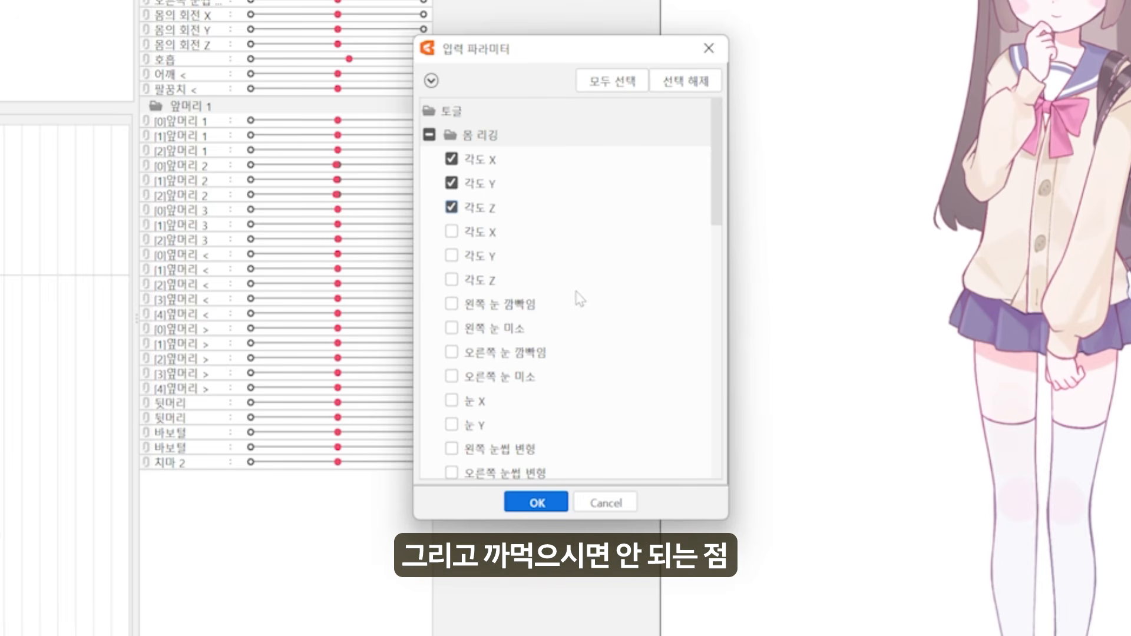
scroll(580, 299, "down", 2)
scroll(581, 300, "down", 3)
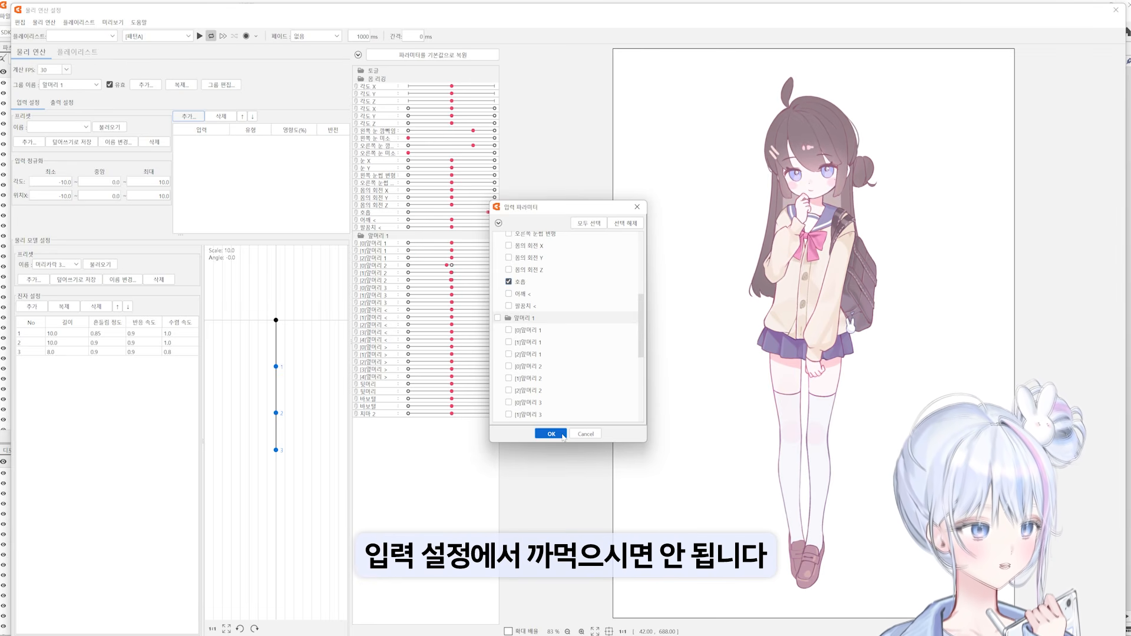
left_click(562, 436)
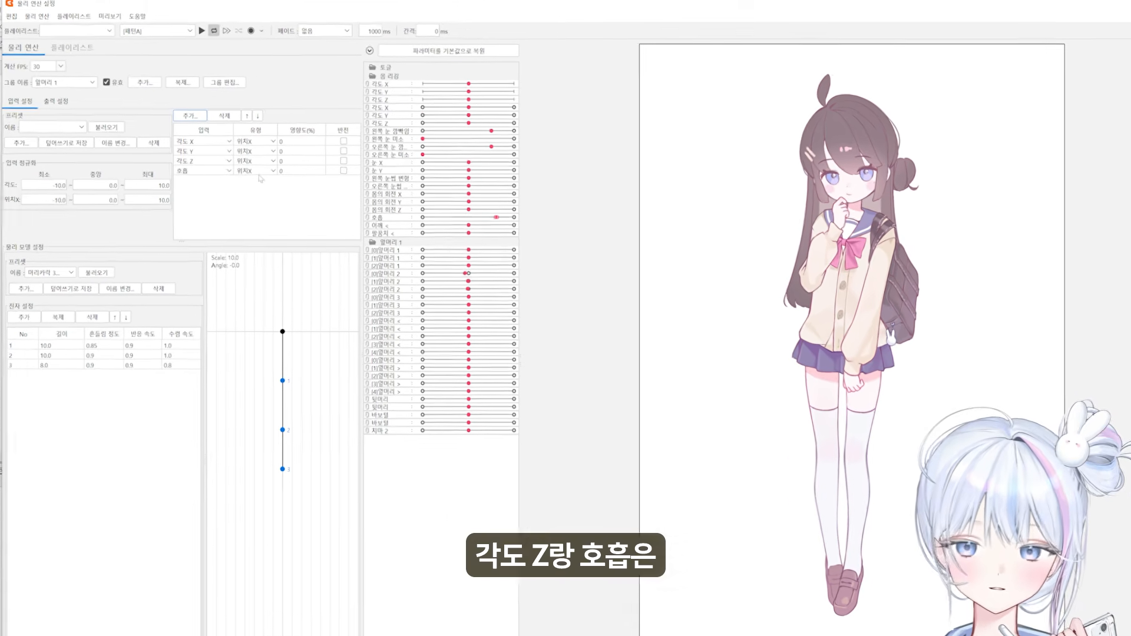
Change the input type of 각도 Z and 호흡 to 각도.
left_click(257, 160)
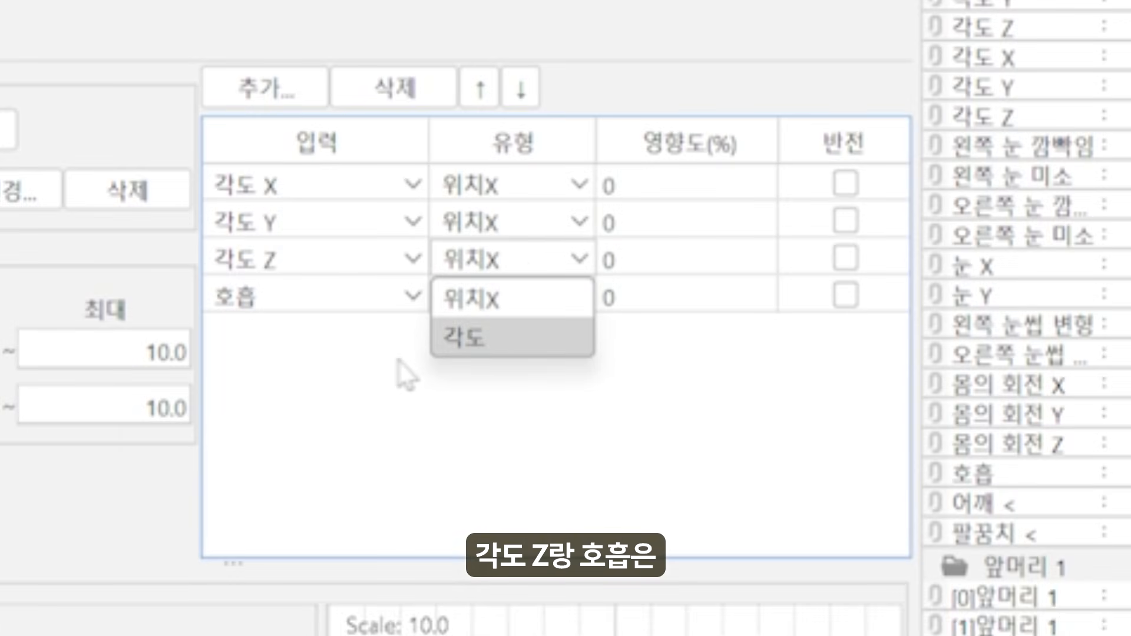
left_click(471, 338)
left_click(512, 297)
left_click(521, 376)
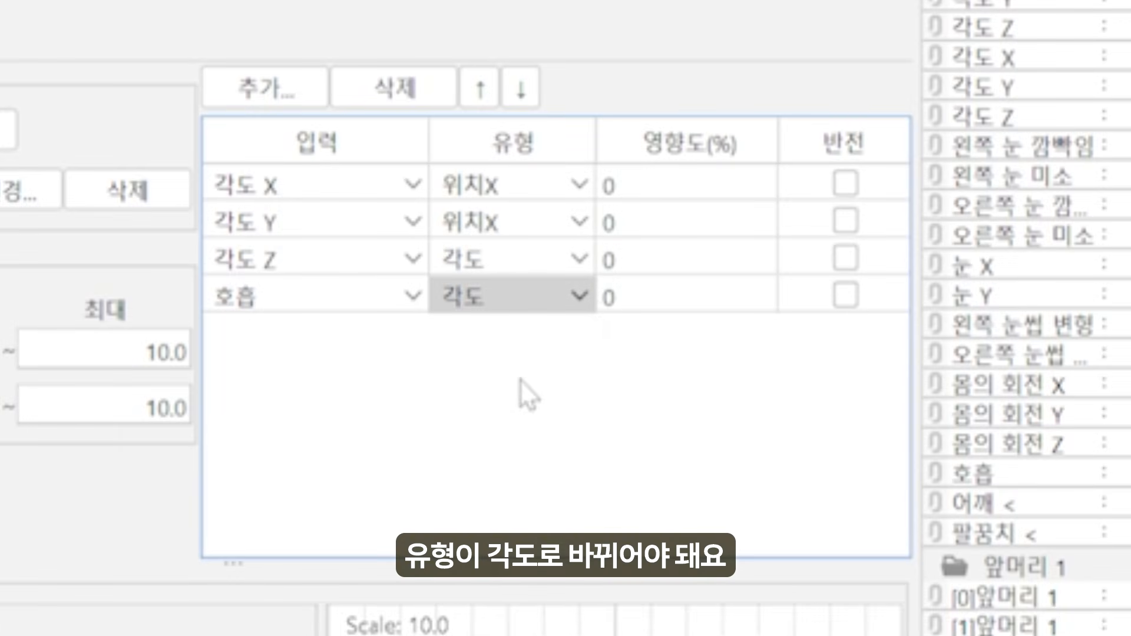
Set the input influence to 60% for 각도 X, 40% for 각도 Y, and 50% for both 각도 Z and 호흡.
double_click(714, 189)
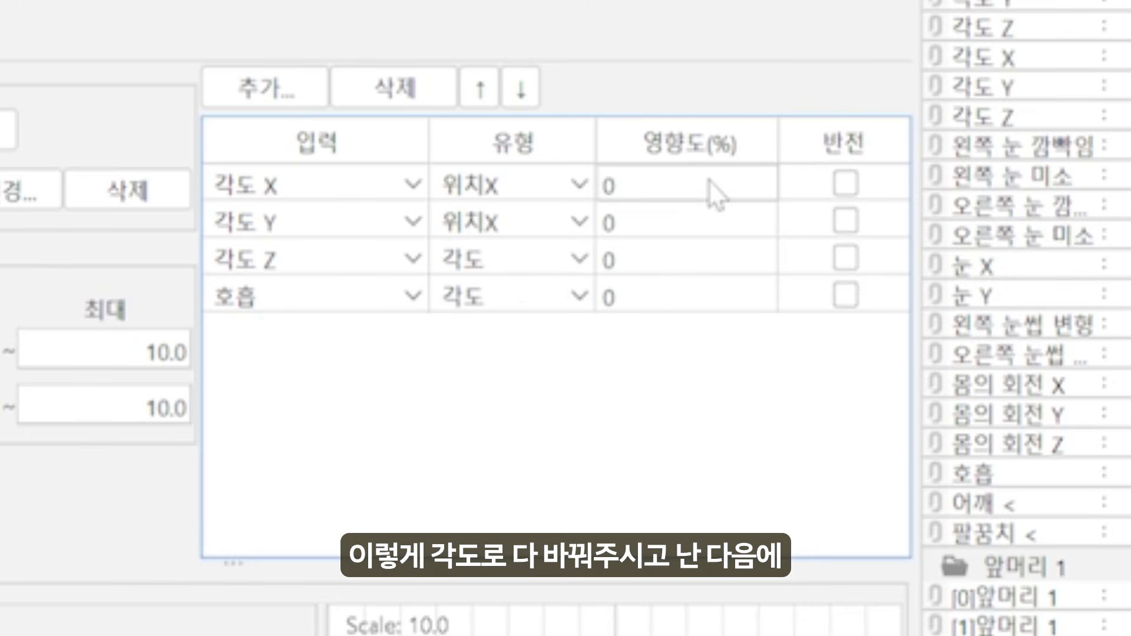
type("60")
key("Return")
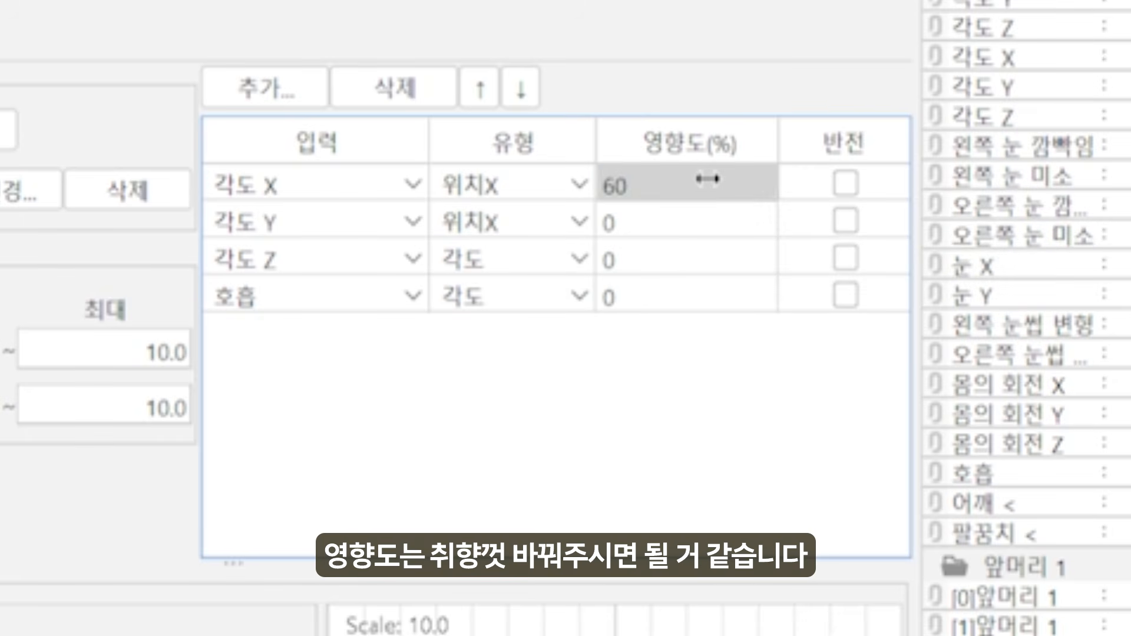
double_click(695, 210)
type("40")
key("Return")
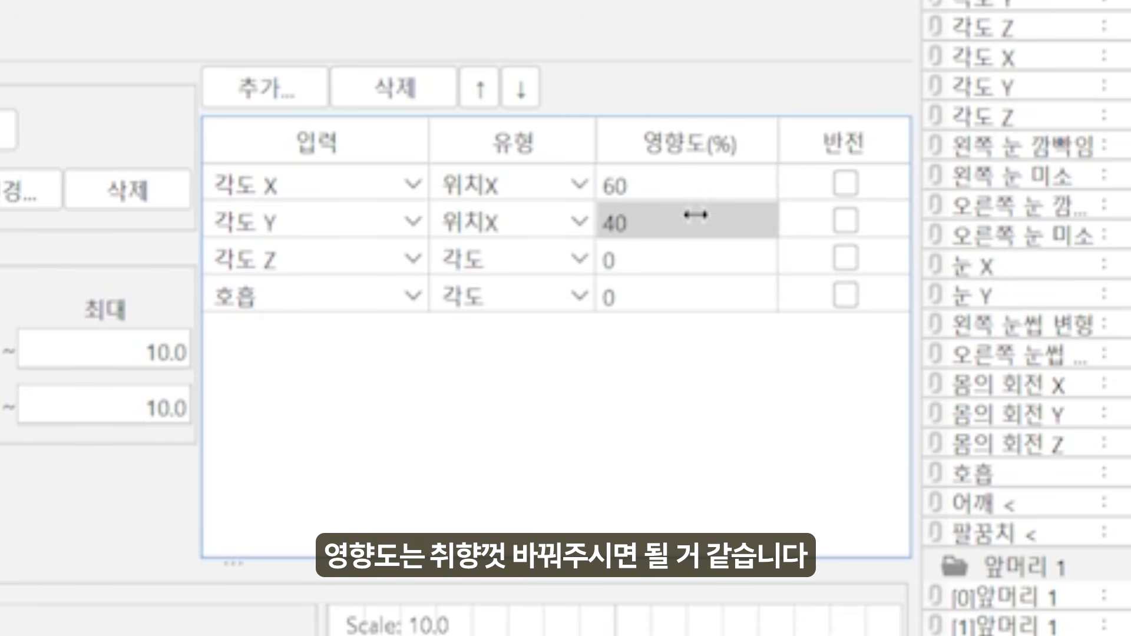
double_click(689, 270)
type("50")
key("Return")
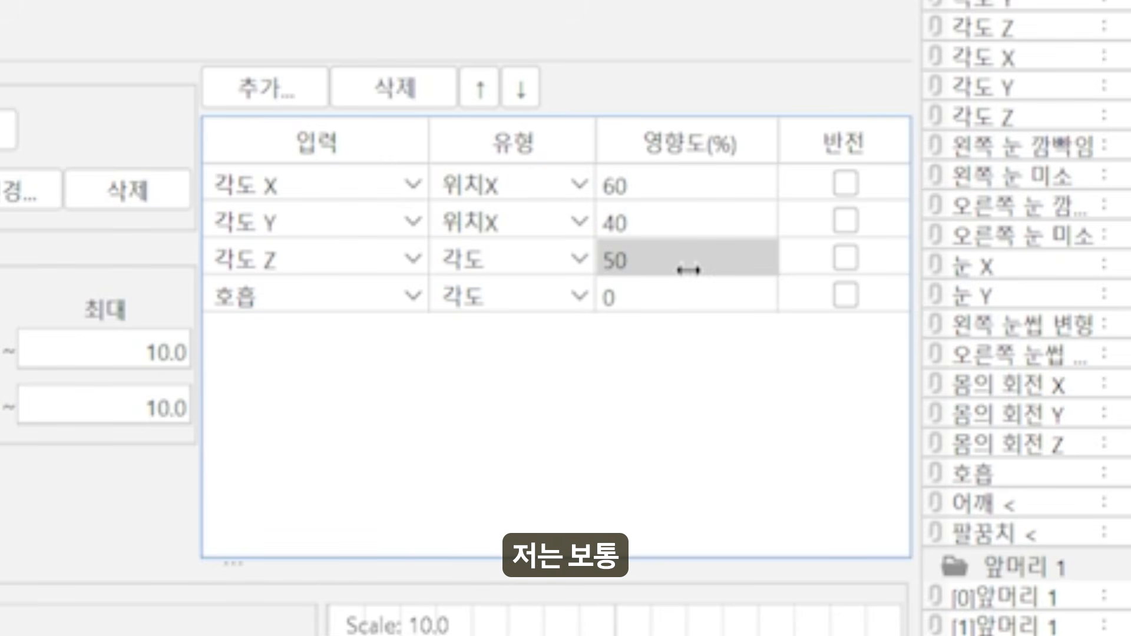
double_click(746, 272)
double_click(736, 293)
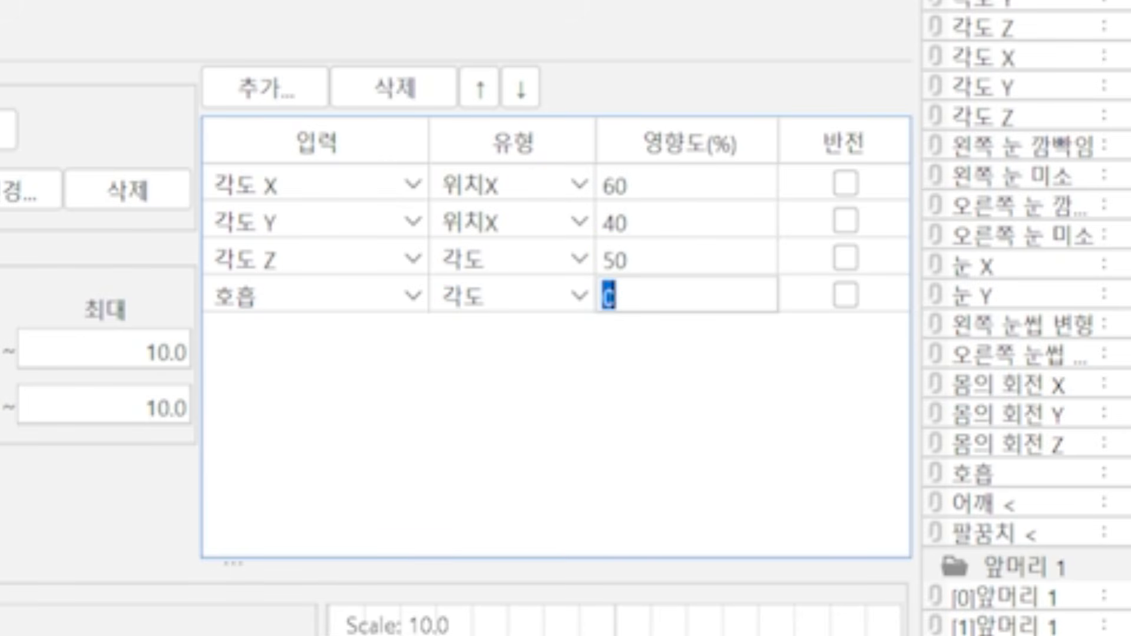
type("50")
key("Return")
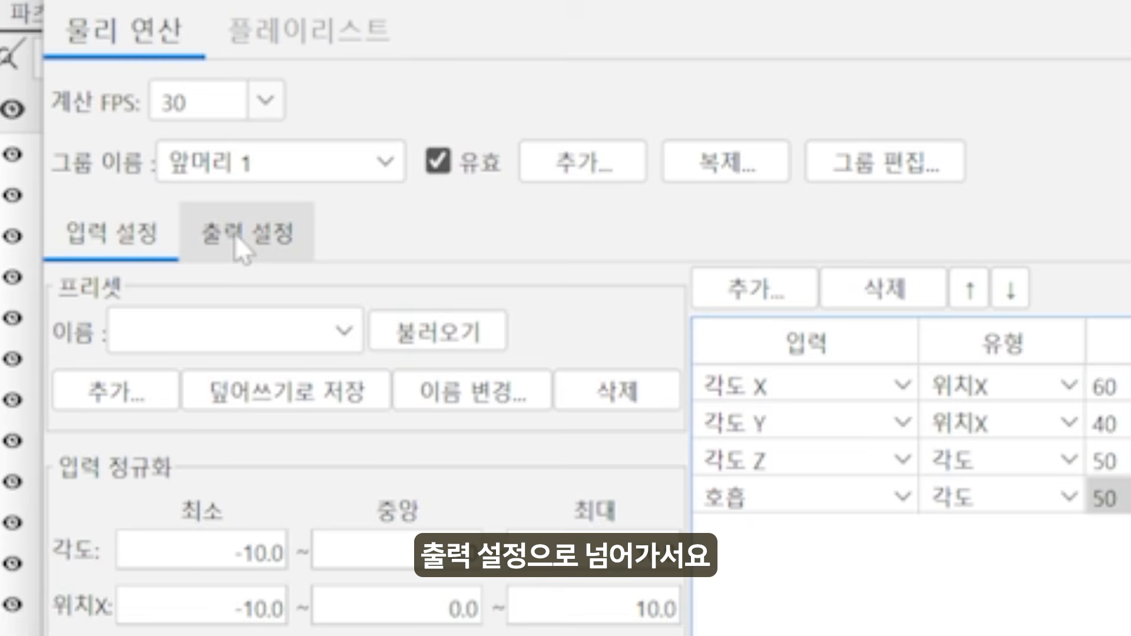
Add the three generated parameters [0]앞머리 1, [1]앞머리 1 and [2]앞머리 1 as outputs of the 앞머리 1 physics group.
left_click(235, 239)
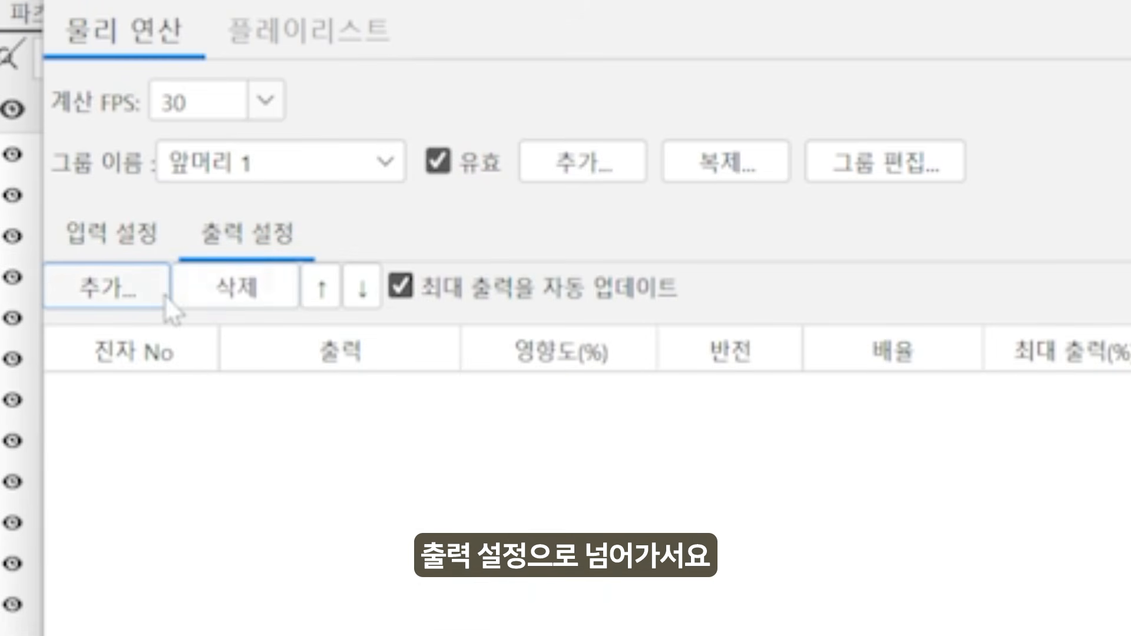
left_click(136, 291)
scroll(495, 224, "down", 5)
scroll(495, 223, "down", 3)
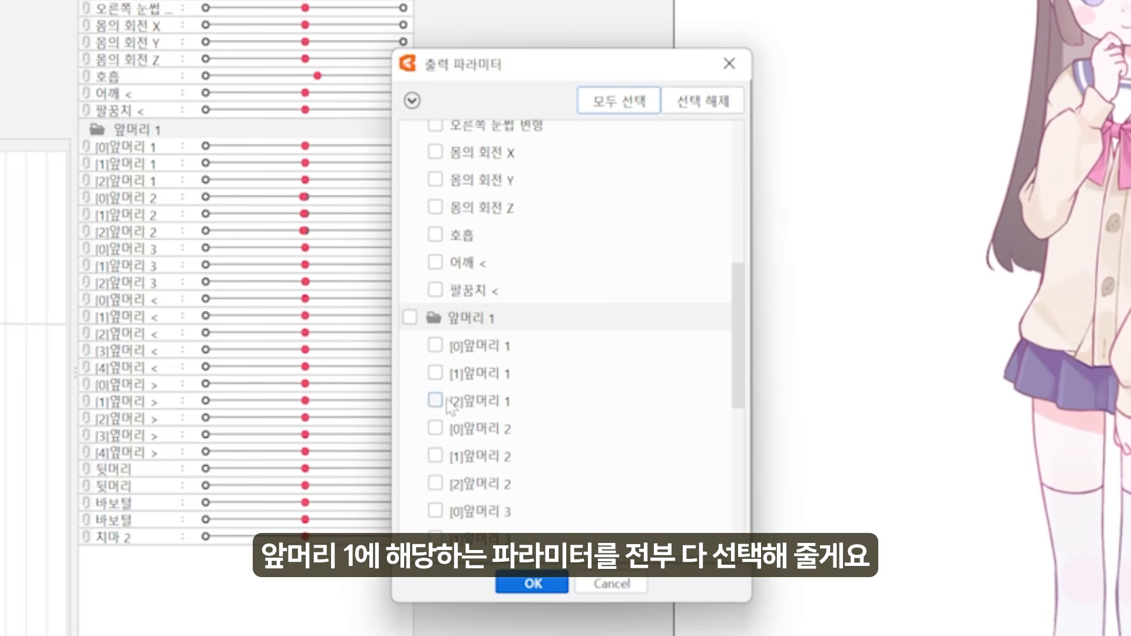
left_click(435, 345)
left_click(434, 372)
left_click(434, 401)
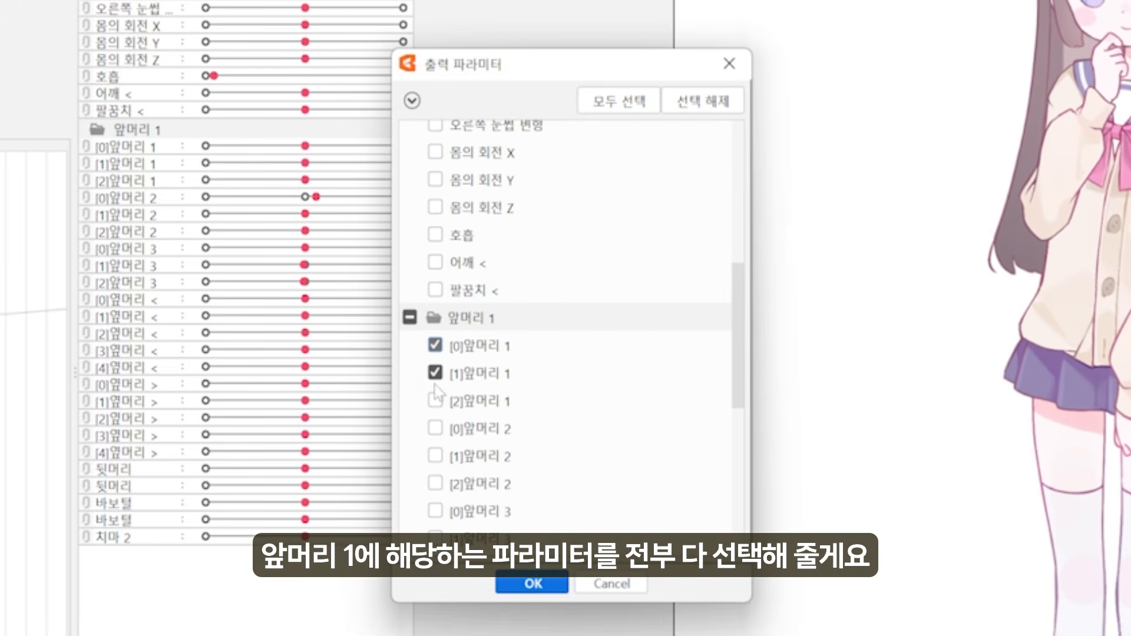
left_click(533, 583)
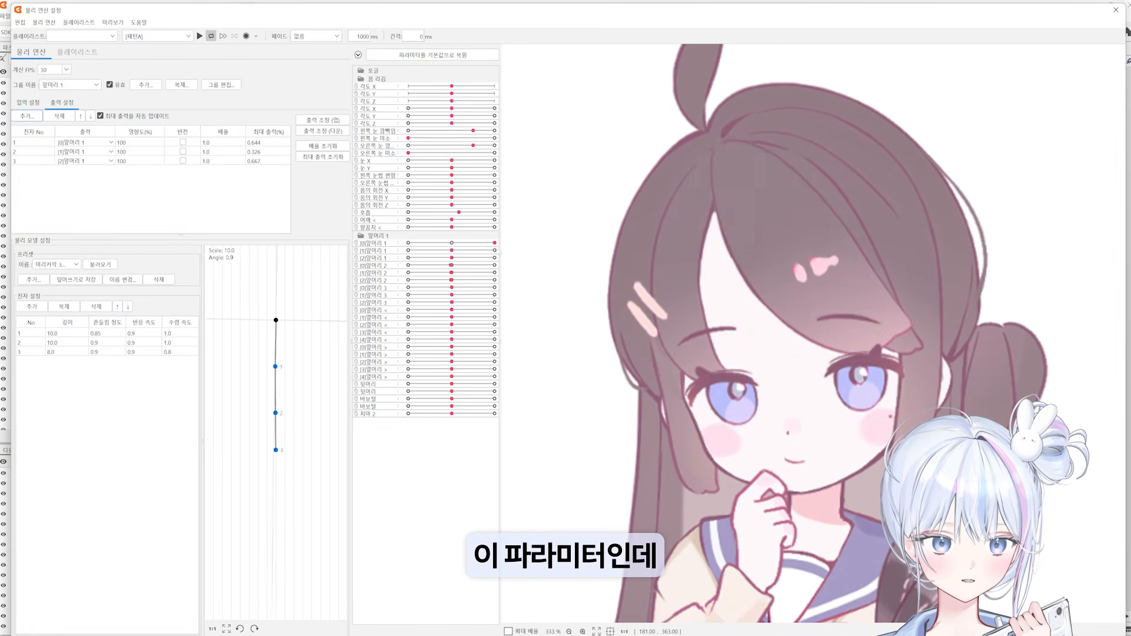
Swing the model in the preview to sample the 앞머리 1 outputs and raise their scales automatically with 출력 조정 (업).
left_click_drag(773, 342, 400, 159)
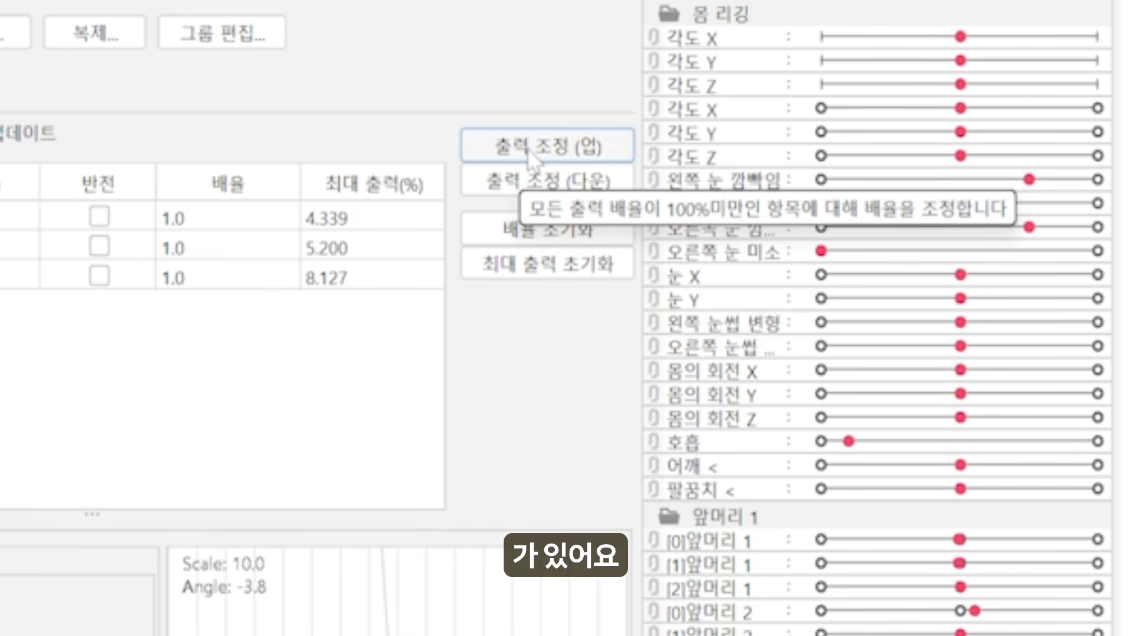
left_click(530, 149)
left_click(662, 435)
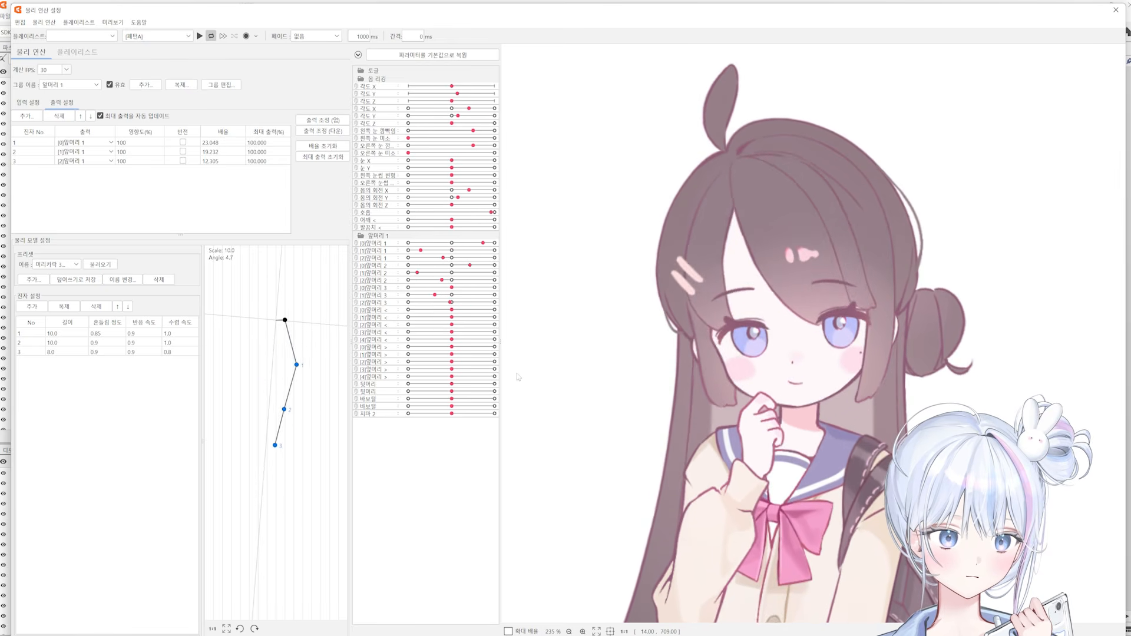
Review the 앞머리 1 input and output settings and test the bangs' sway close up in the preview.
left_click(32, 103)
left_click(54, 105)
scroll(774, 142, "up", 3)
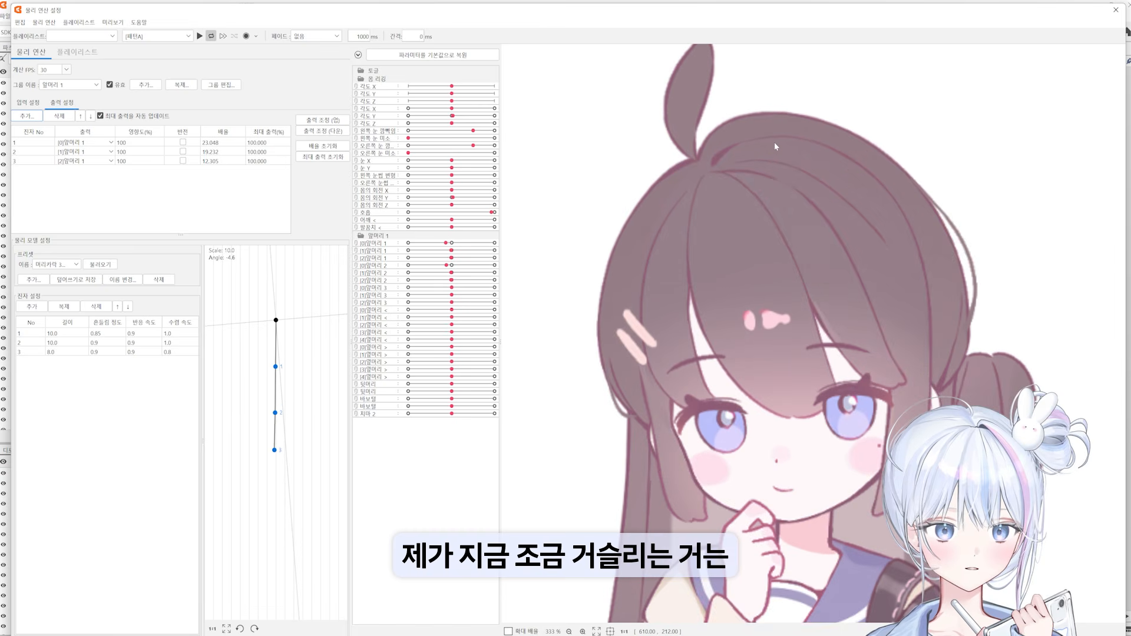
left_click_drag(777, 226, 1006, 340)
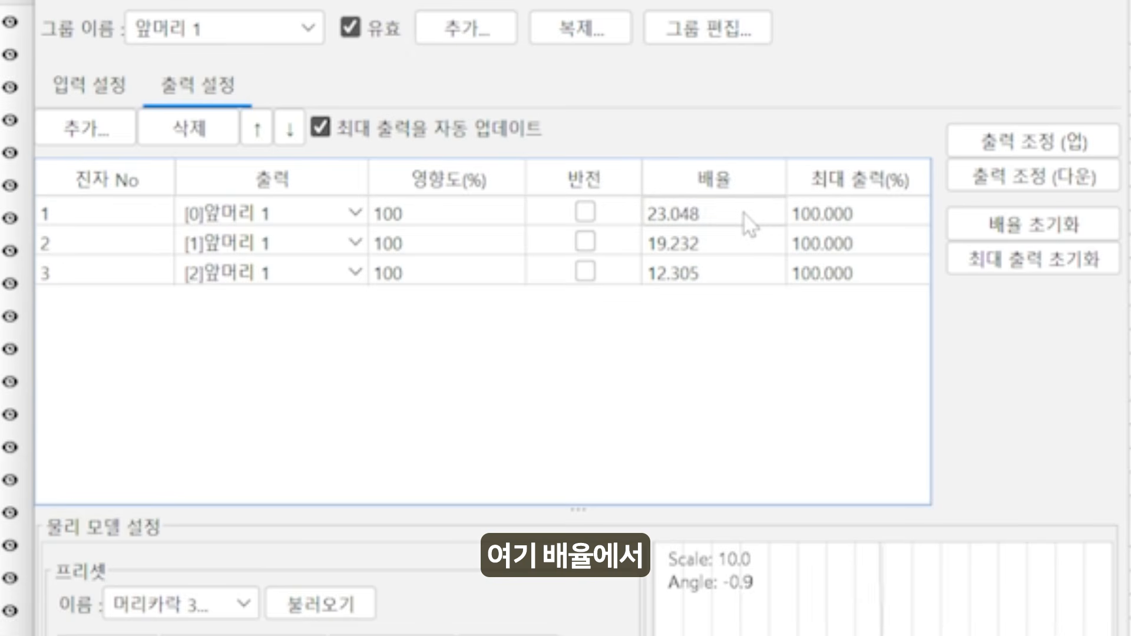
Set the output scale (배율) of [0]앞머리 1 to 10, and that of [0]앞머리 2 in the 앞머리 2 group to 10.
double_click(744, 213)
type("10")
key("Return")
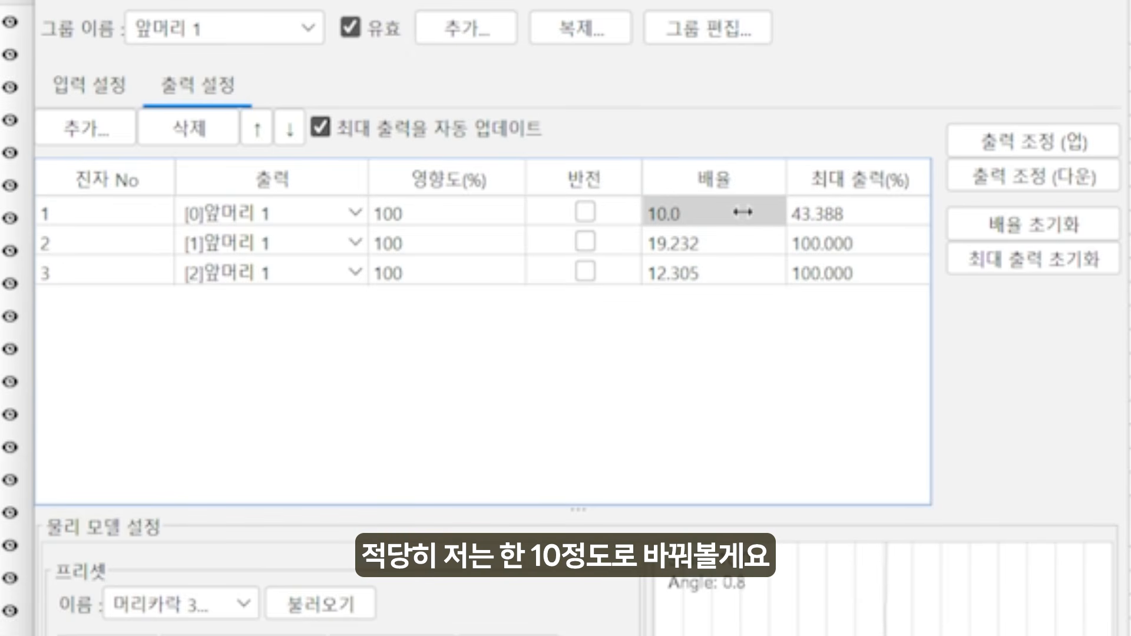
left_click(252, 25)
left_click(230, 156)
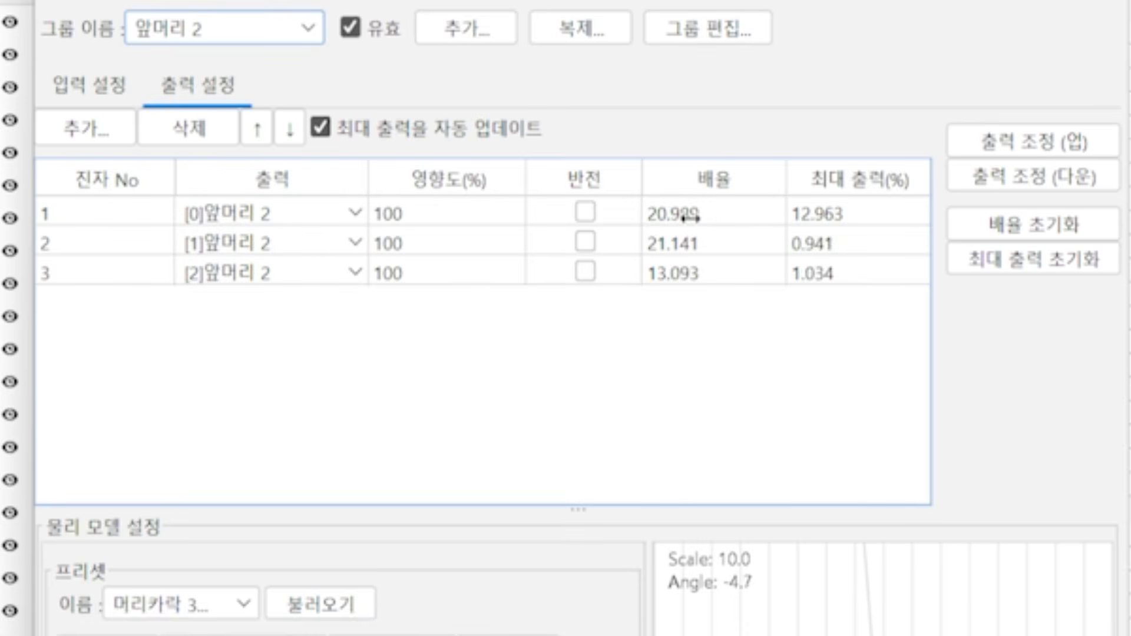
double_click(691, 216)
type("10")
key("Return")
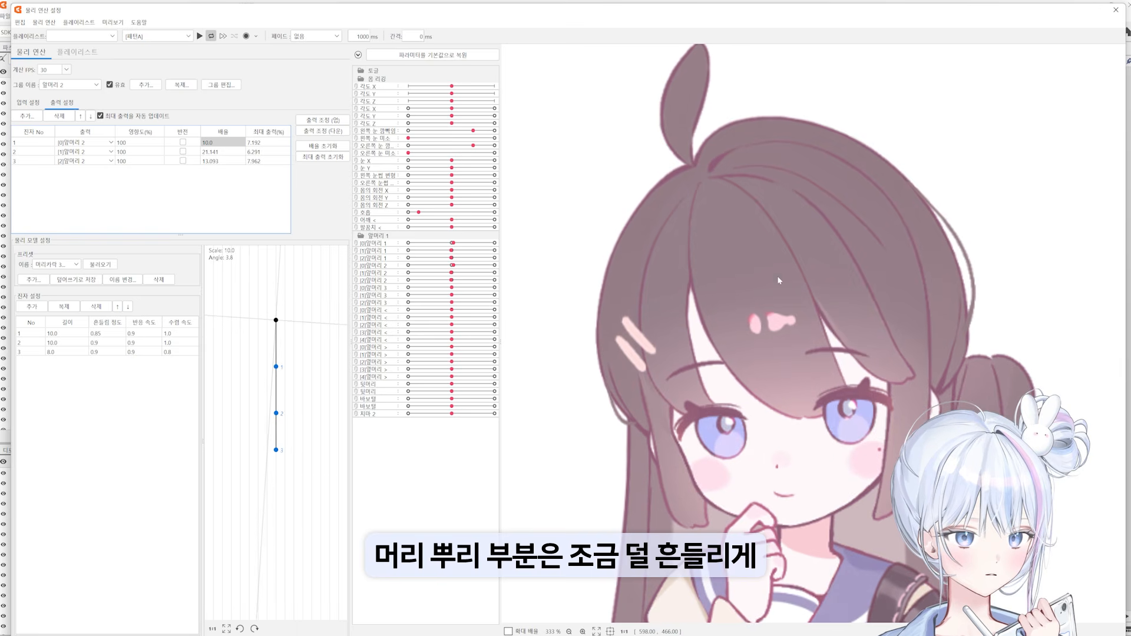
Preview how the hair and the remaining physics parts sway as the head moves and the character breathes.
left_click_drag(778, 280, 809, 165)
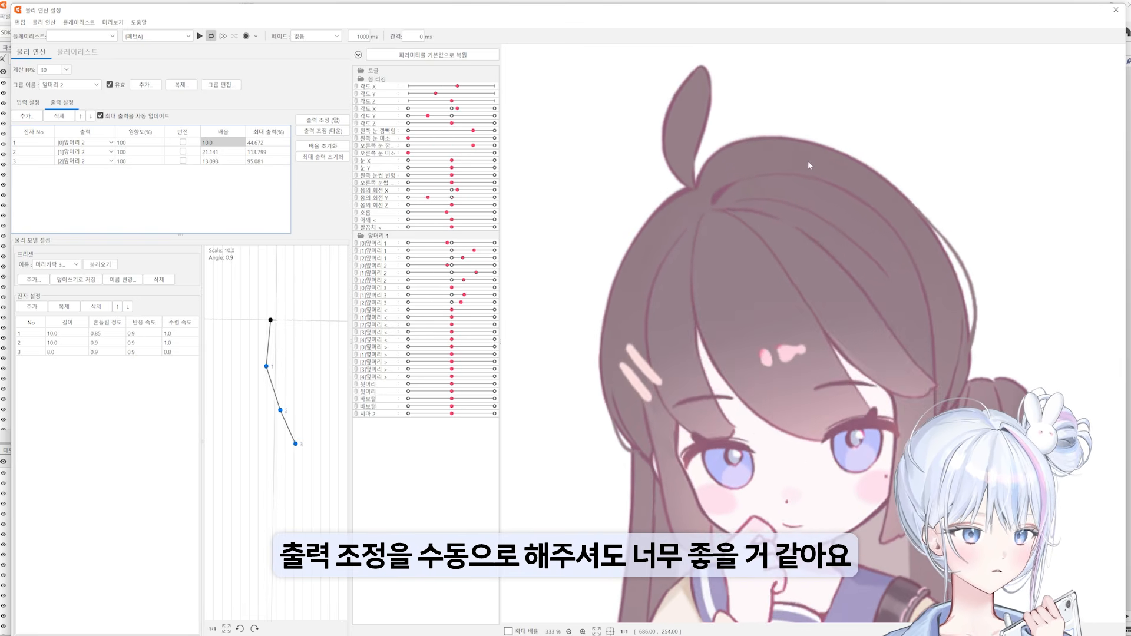
scroll(820, 269, "down", 5)
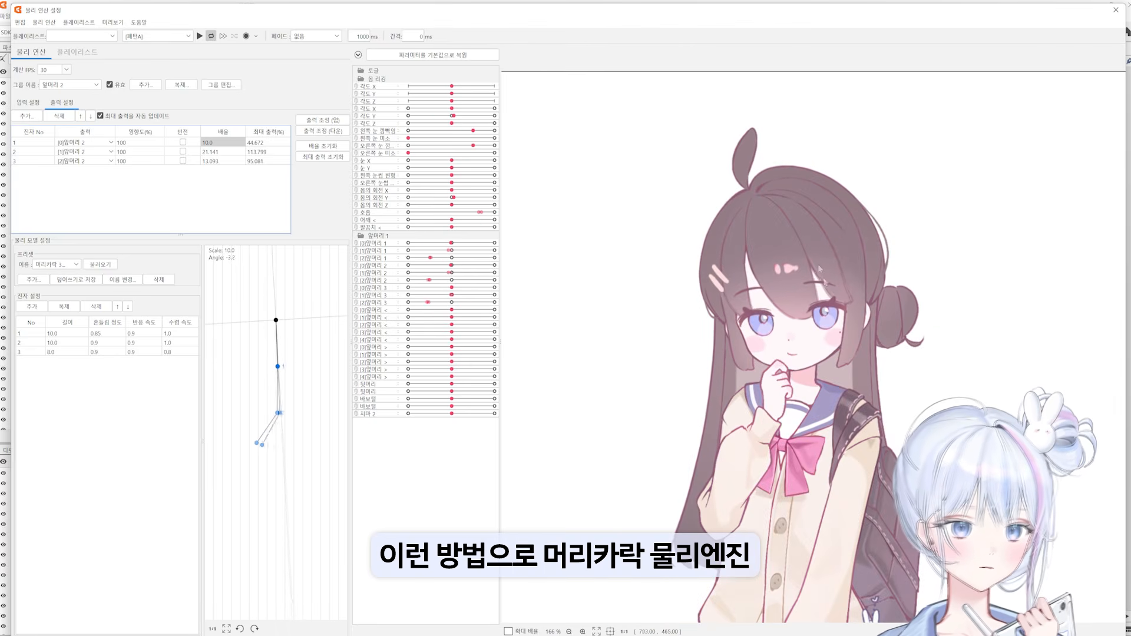
scroll(820, 269, "up", 2)
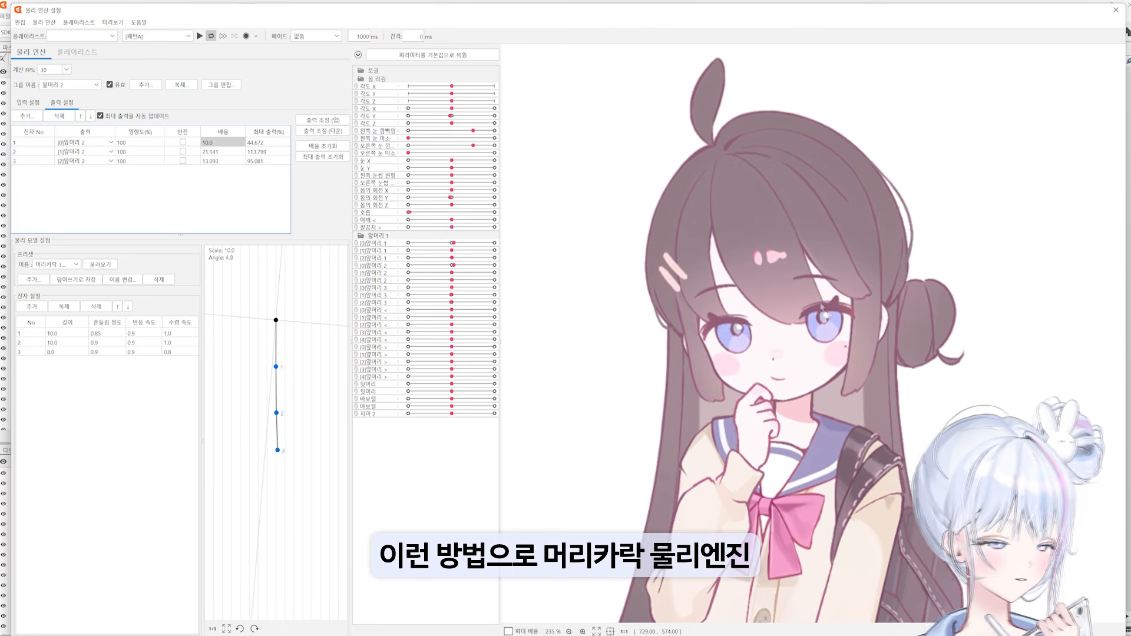
scroll(821, 307, "down", 5)
scroll(743, 175, "up", 3)
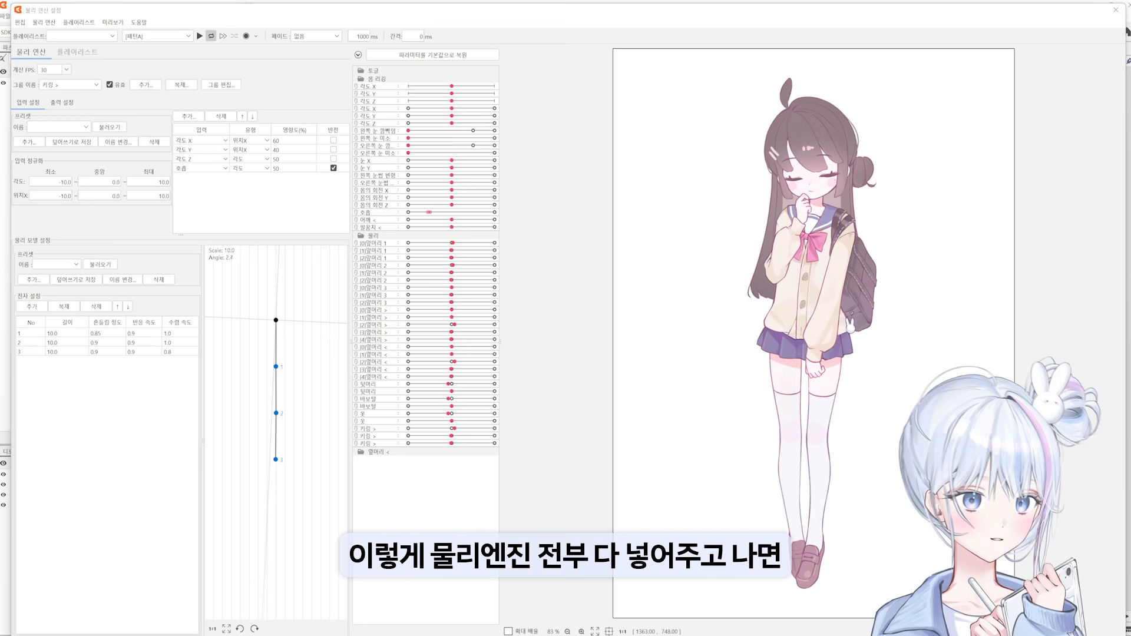
scroll(839, 128, "up", 5)
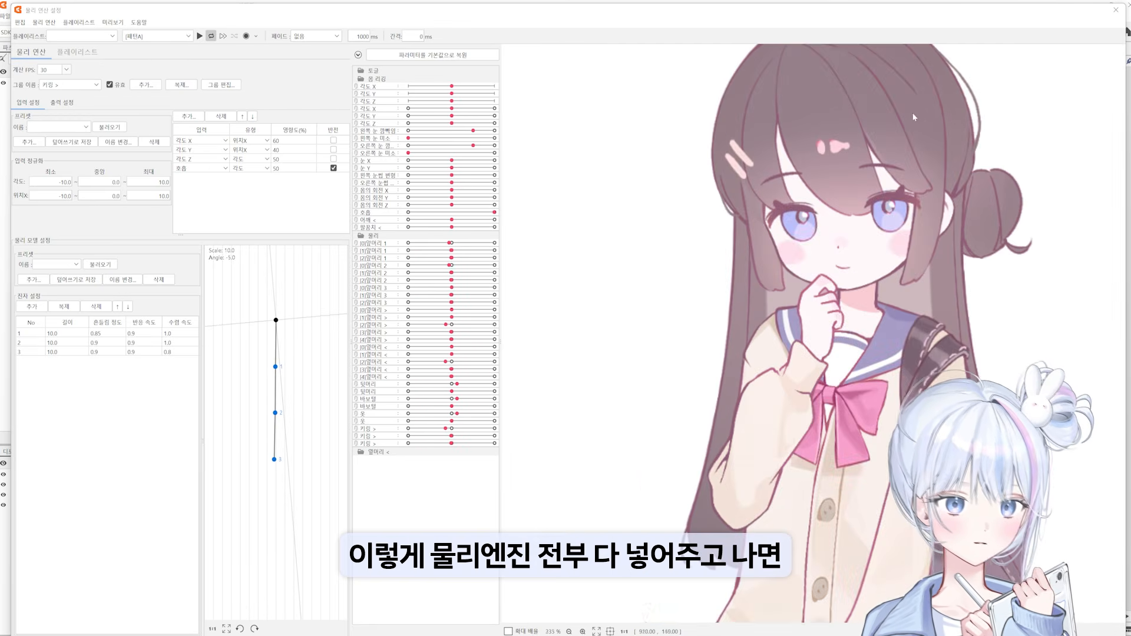
scroll(908, 260, "down", 2)
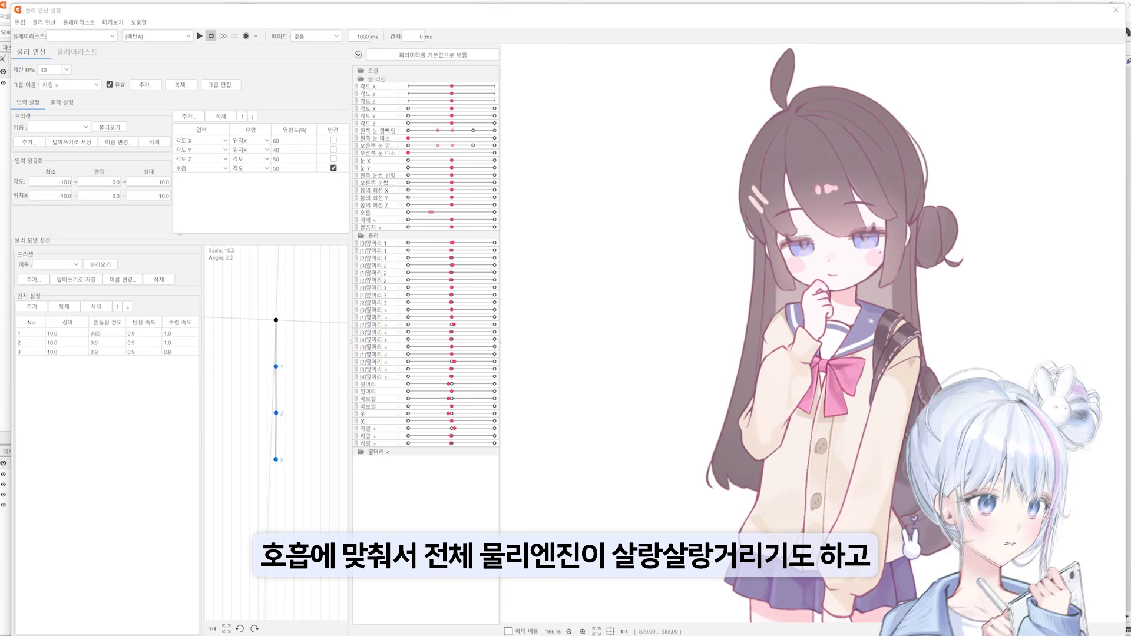
left_click_drag(871, 321, 827, 623)
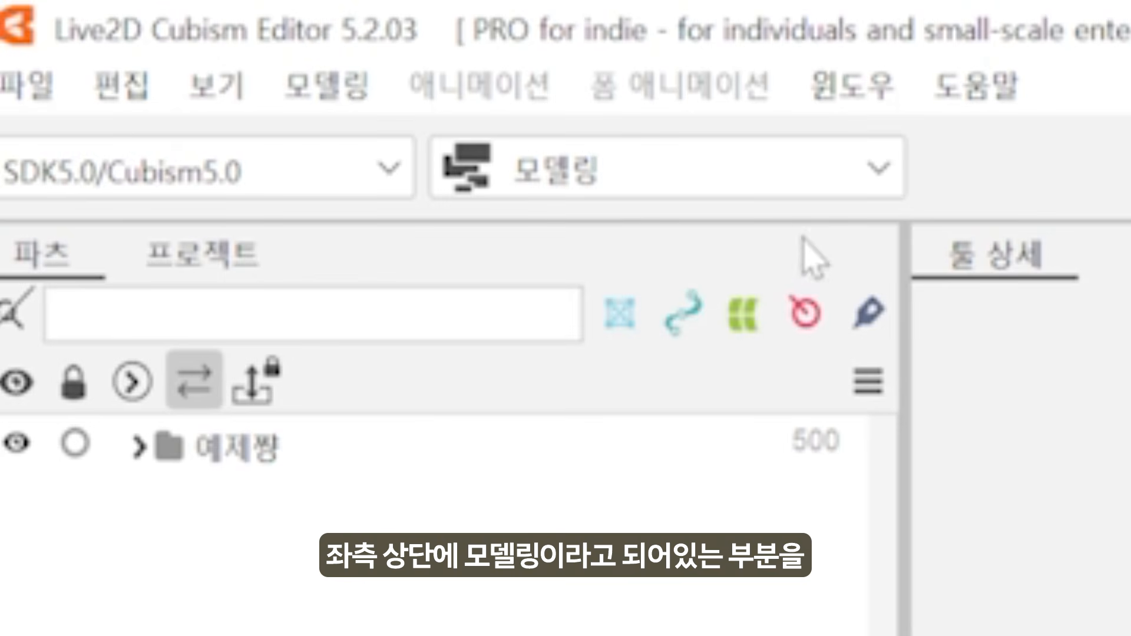
Switch to the 애니메이션 workspace and place the 예제쨩 model on the timeline with SDK (Unity) as the target version.
left_click(131, 33)
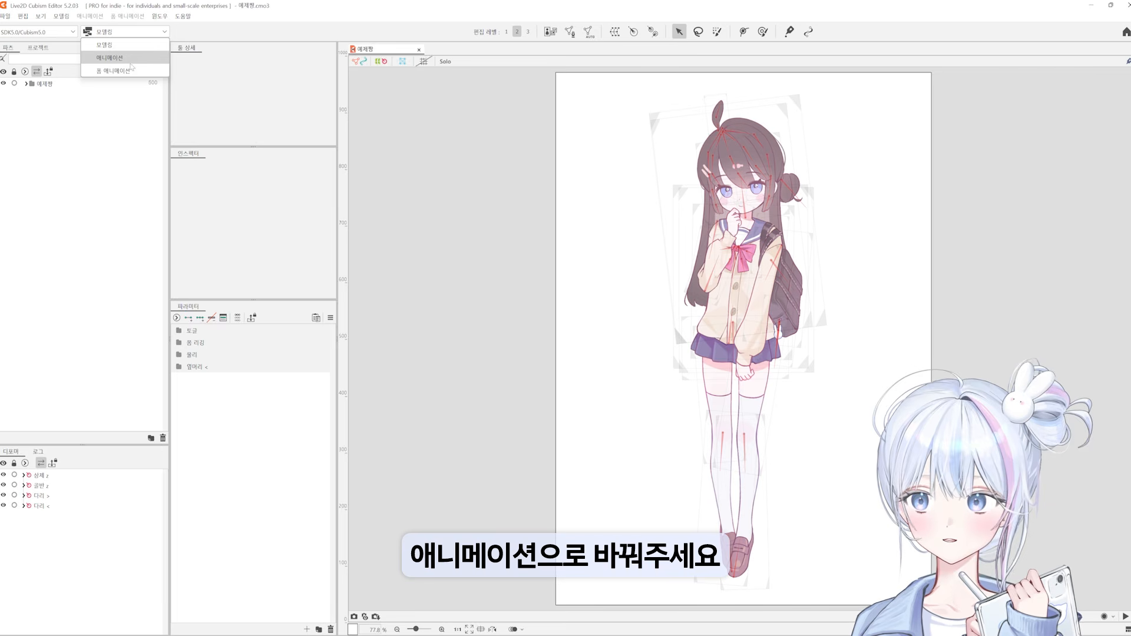
left_click(648, 312)
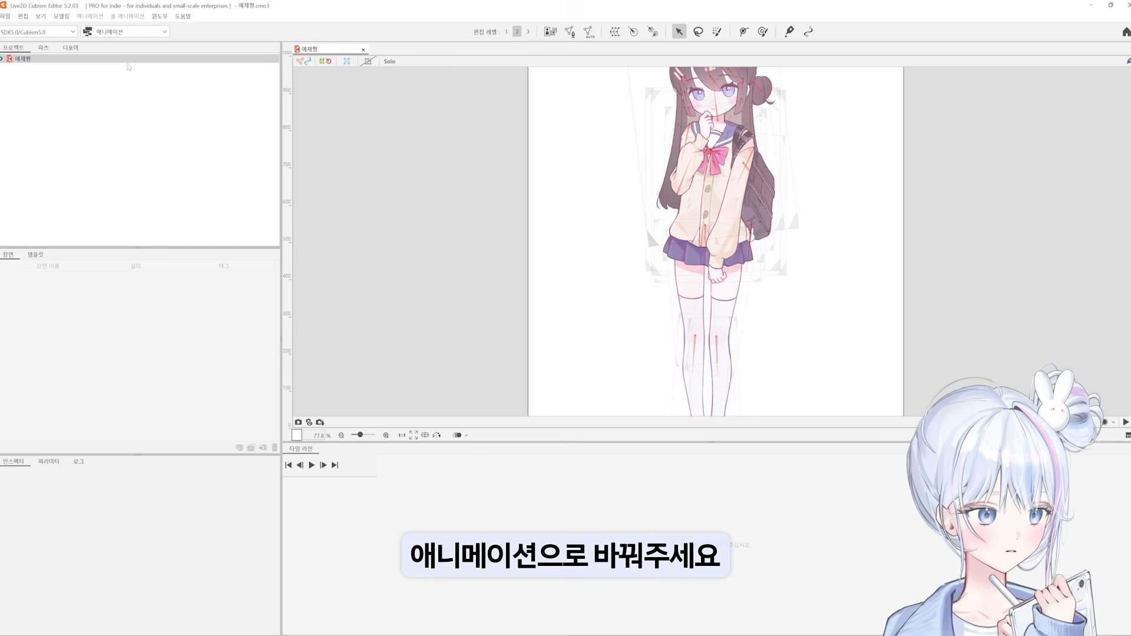
left_click_drag(22, 59, 141, 147)
left_click_drag(604, 511, 659, 491)
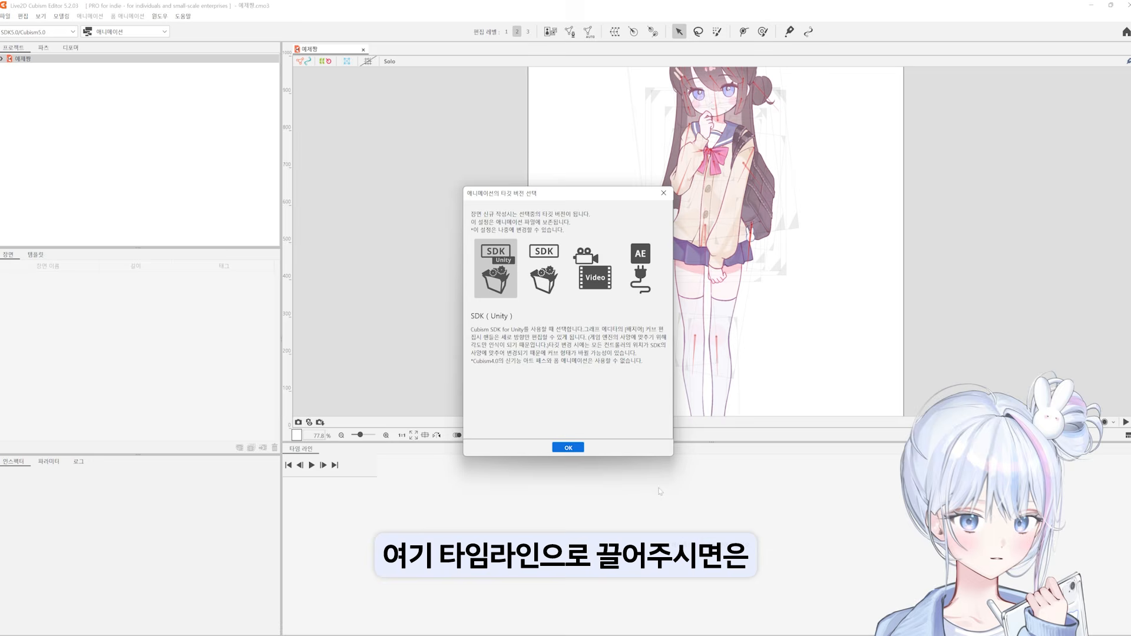
left_click(572, 448)
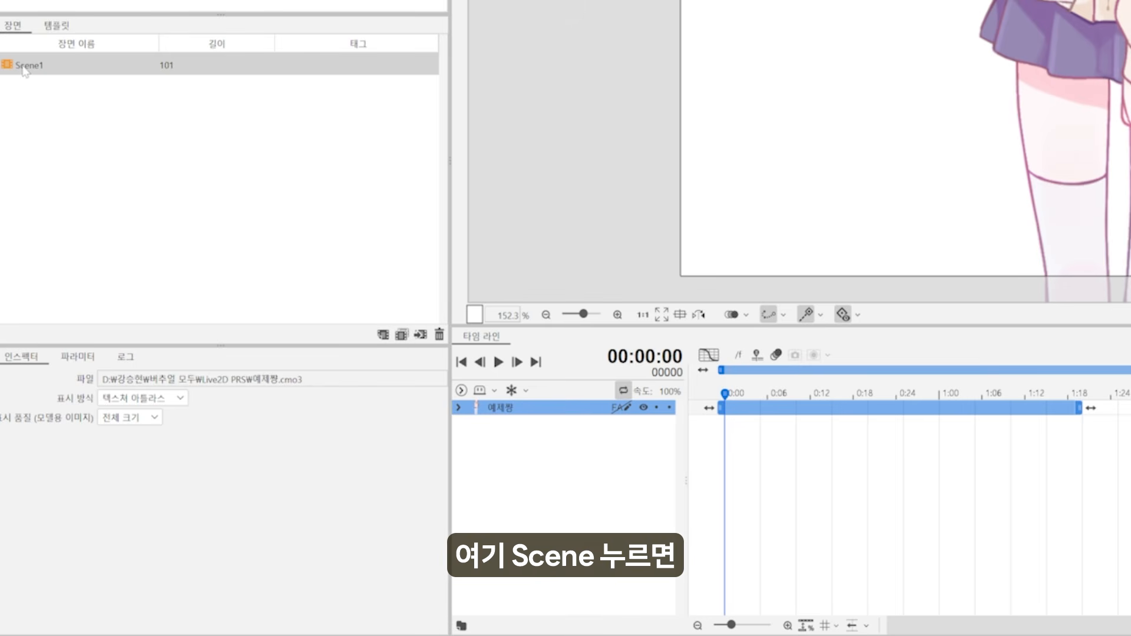
Check Scene1's properties and the 예제쨩 model's canvas width and height in its canvas settings.
left_click(23, 66)
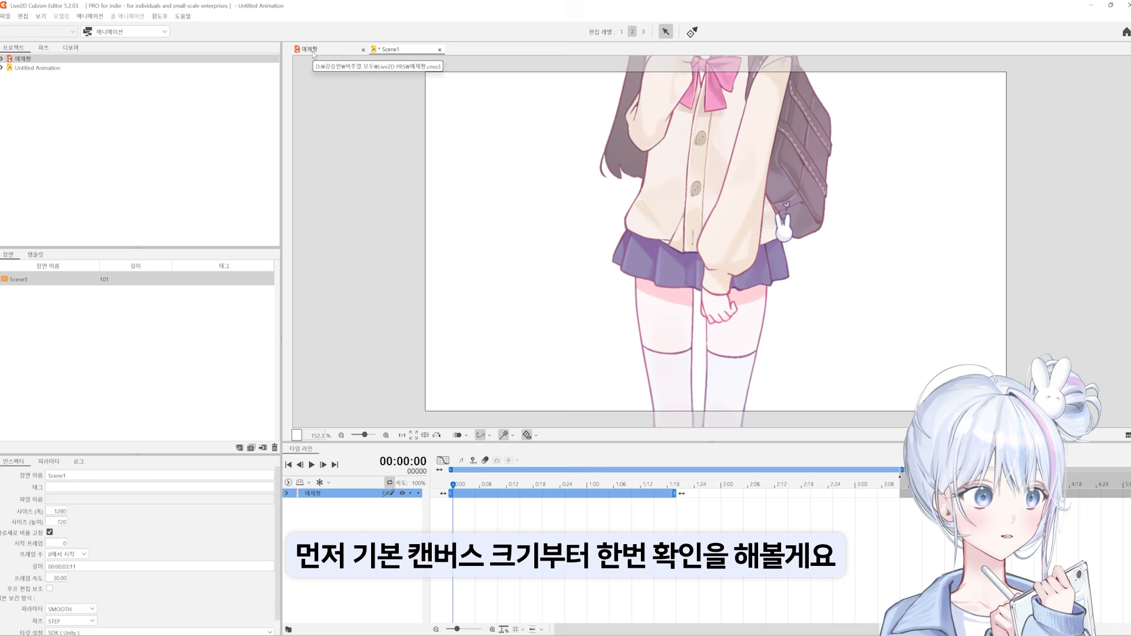
left_click(313, 51)
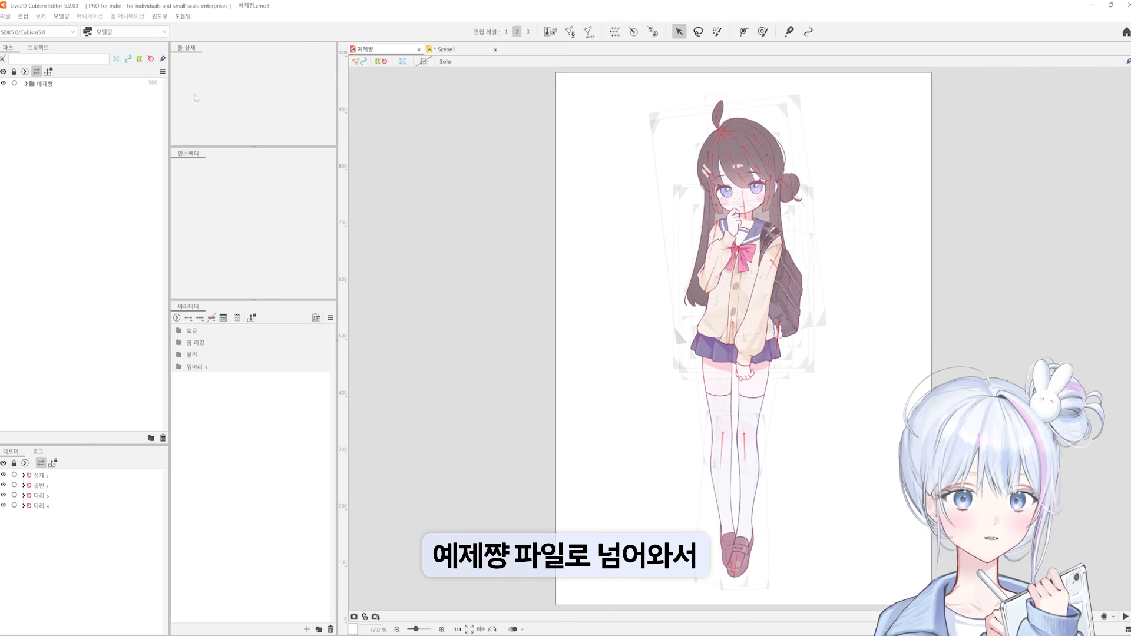
left_click(5, 16)
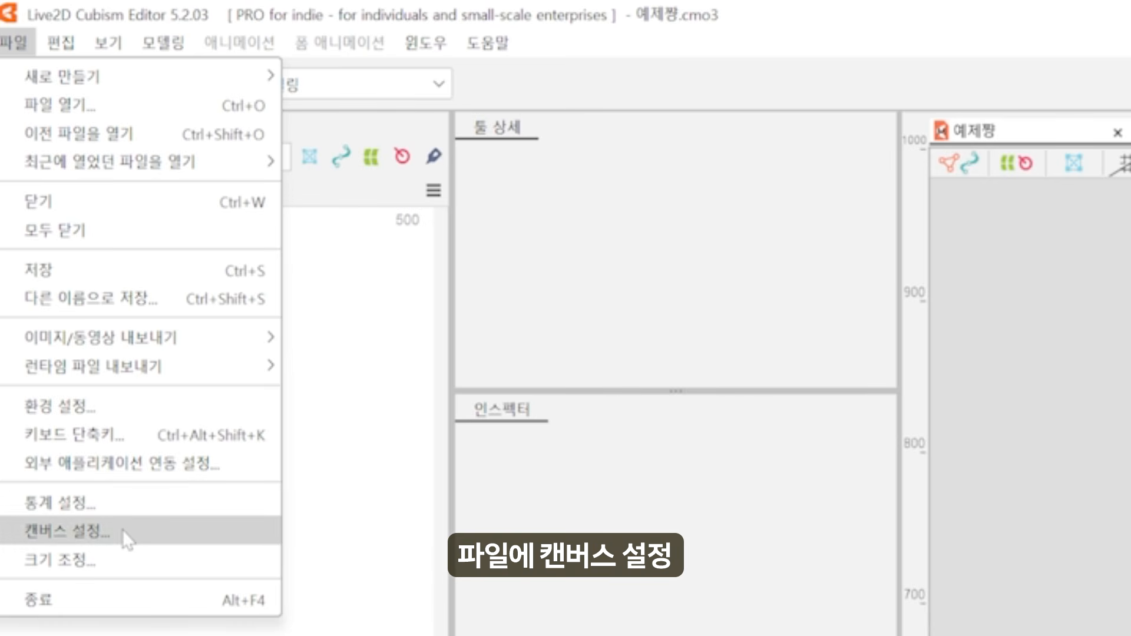
left_click(125, 538)
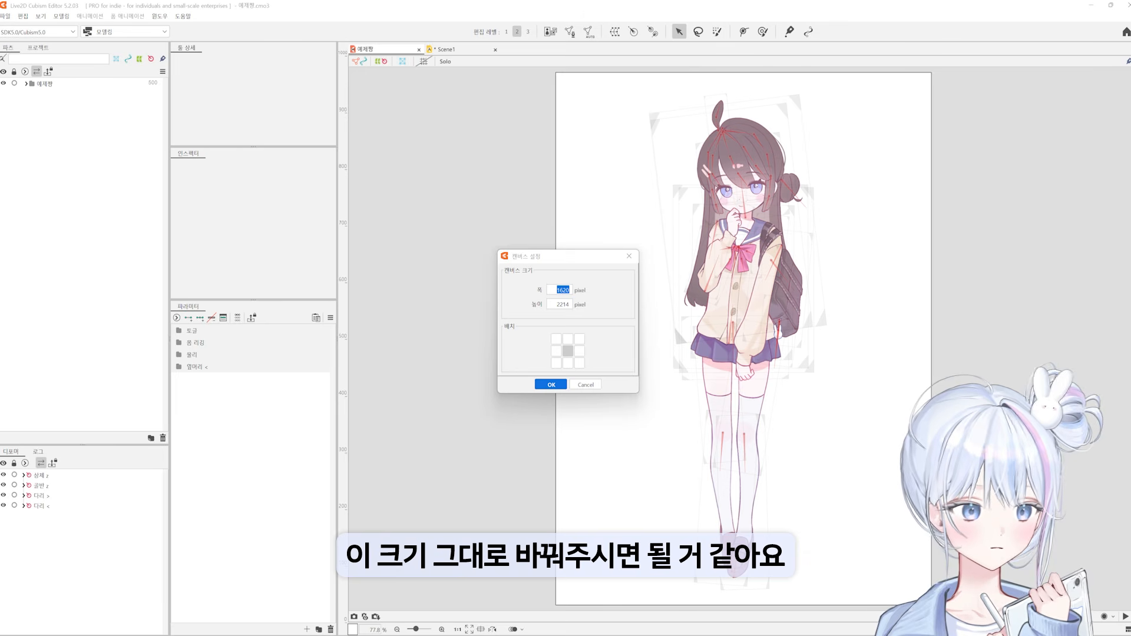
left_click(549, 386)
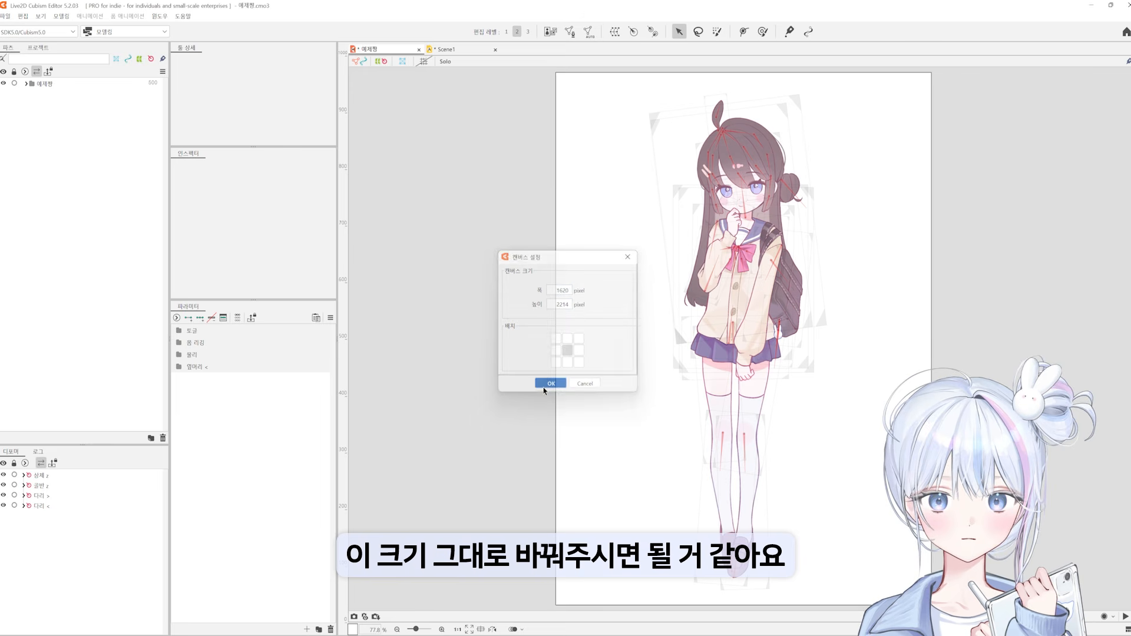
Set Scene1's size to 1620 × 2214 with the aspect ratio unlocked and move the character to the centre of the canvas.
left_click(460, 51)
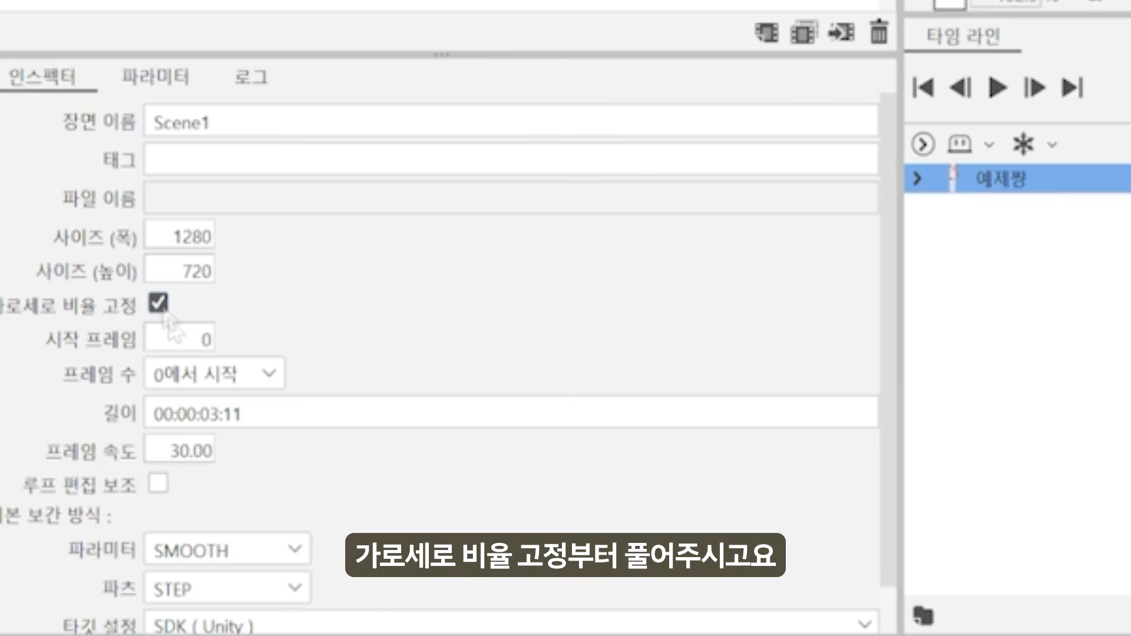
double_click(188, 237)
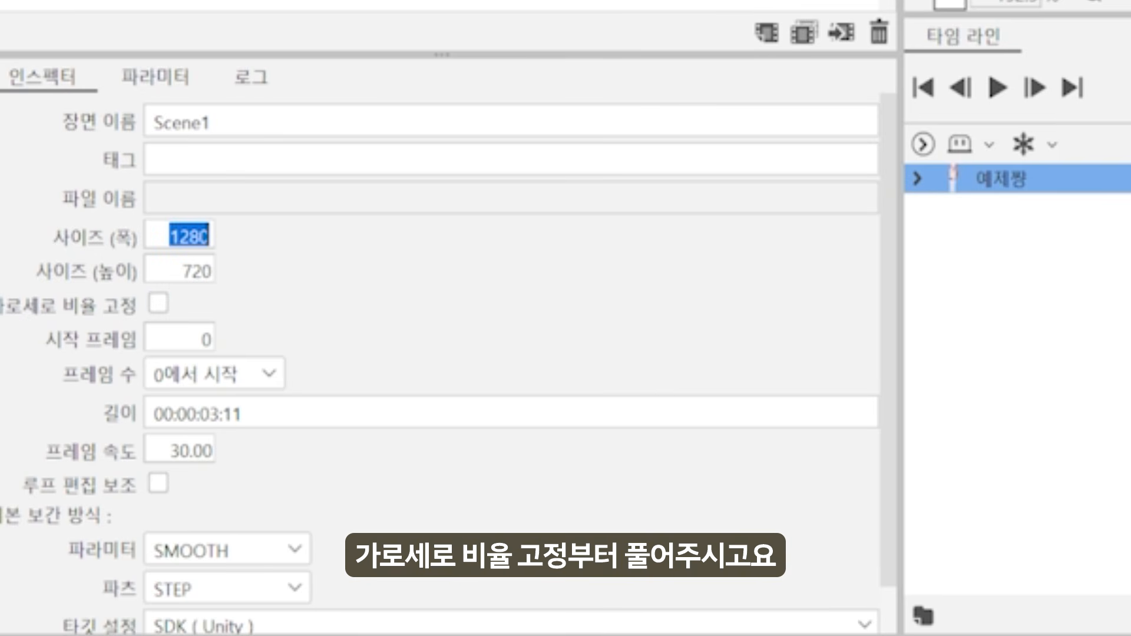
type("16")
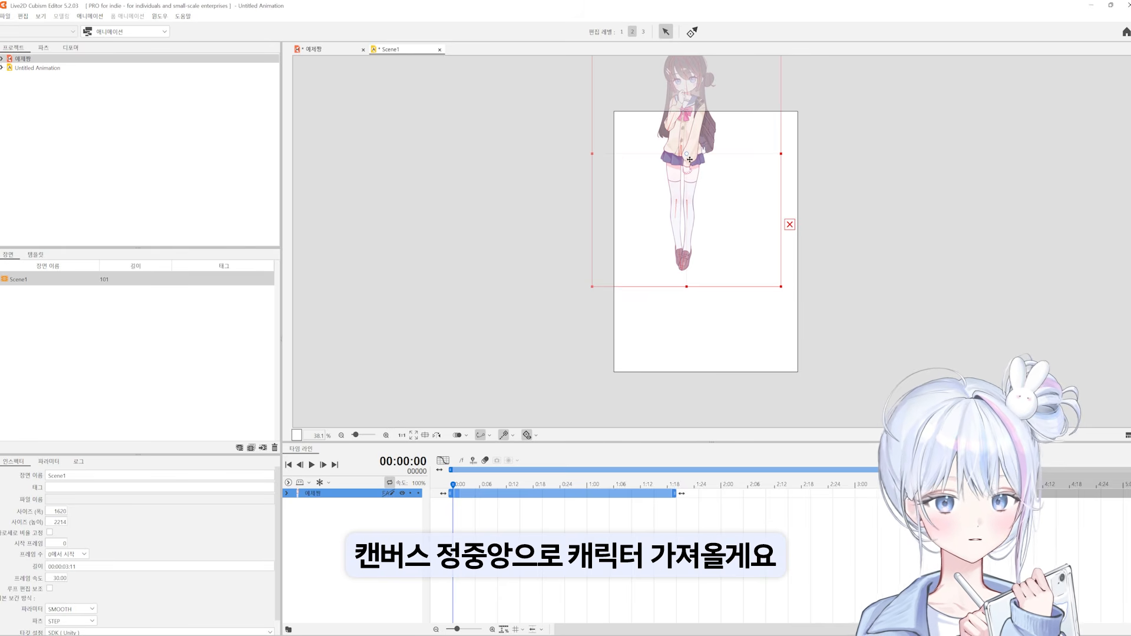
left_click_drag(689, 159, 707, 248)
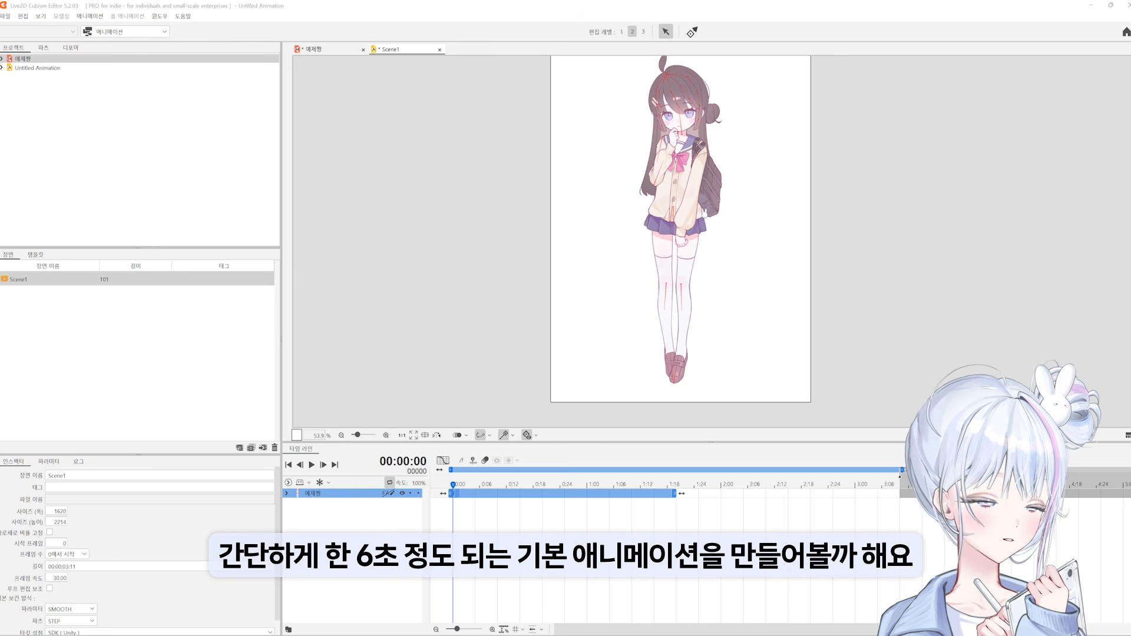
Extend Scene1's duration on the timeline to 00:00:06:01.
left_click(843, 501)
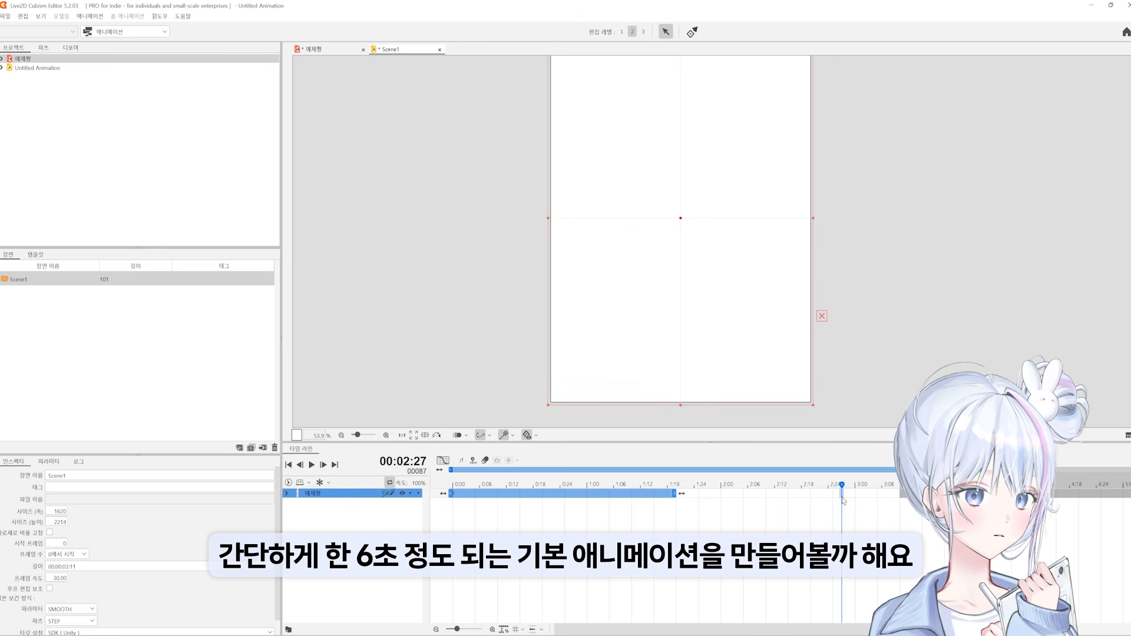
left_click(628, 500)
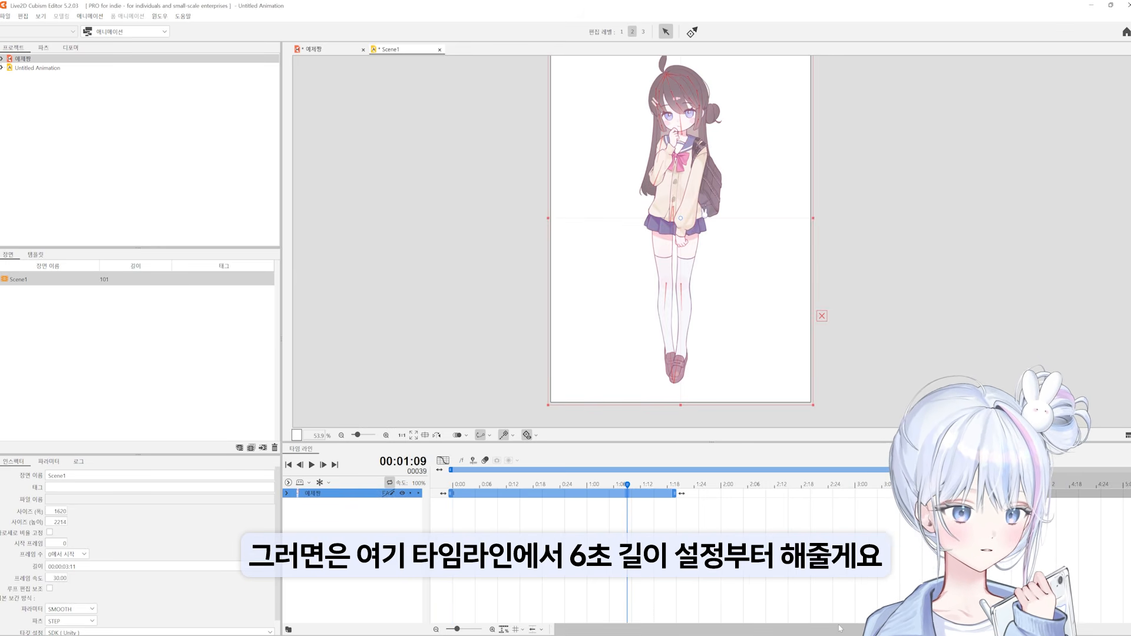
left_click_drag(766, 629, 839, 629)
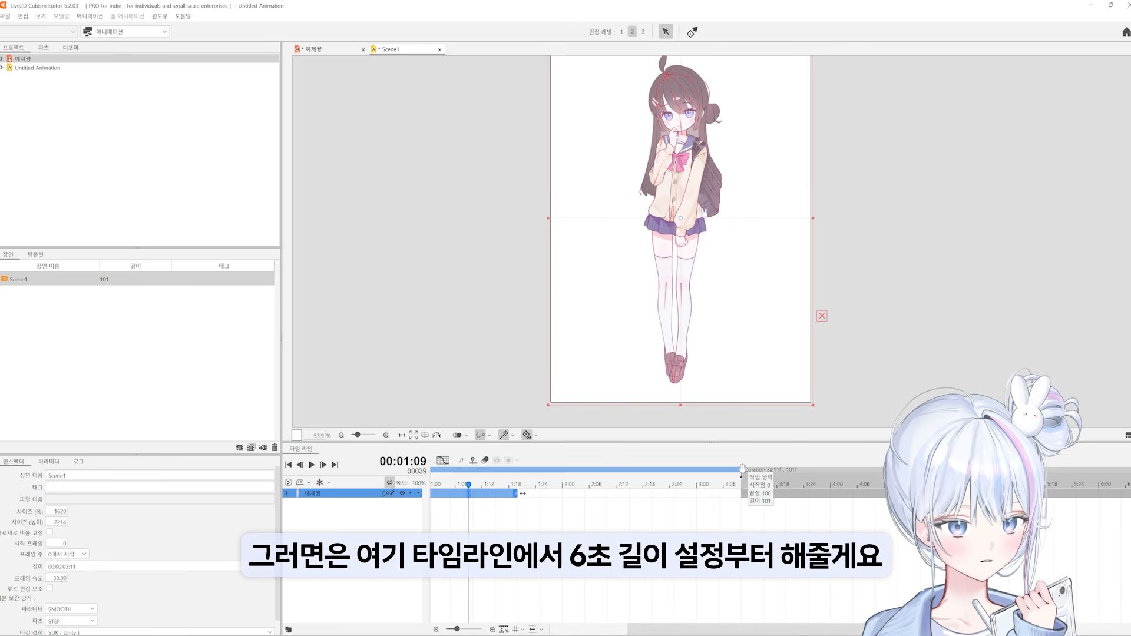
left_click_drag(742, 470, 1054, 469)
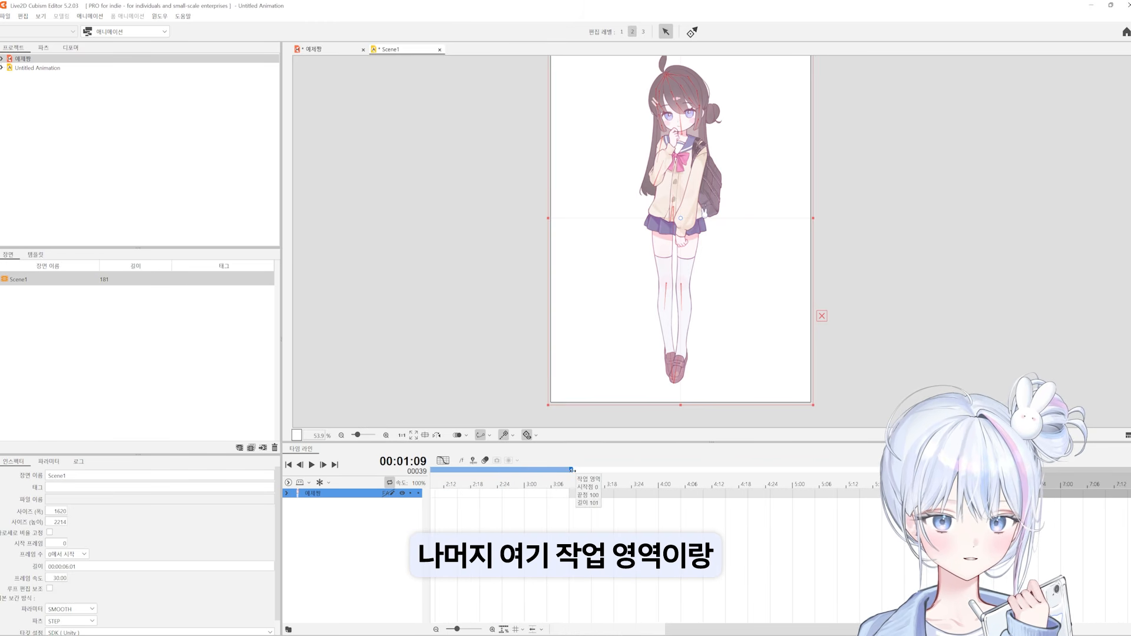
Extend the work area and the 예제쨩 model track to the scene's end at 6:01 so the model stays visible throughout.
left_click_drag(569, 469, 884, 470)
left_click_drag(862, 629, 825, 630)
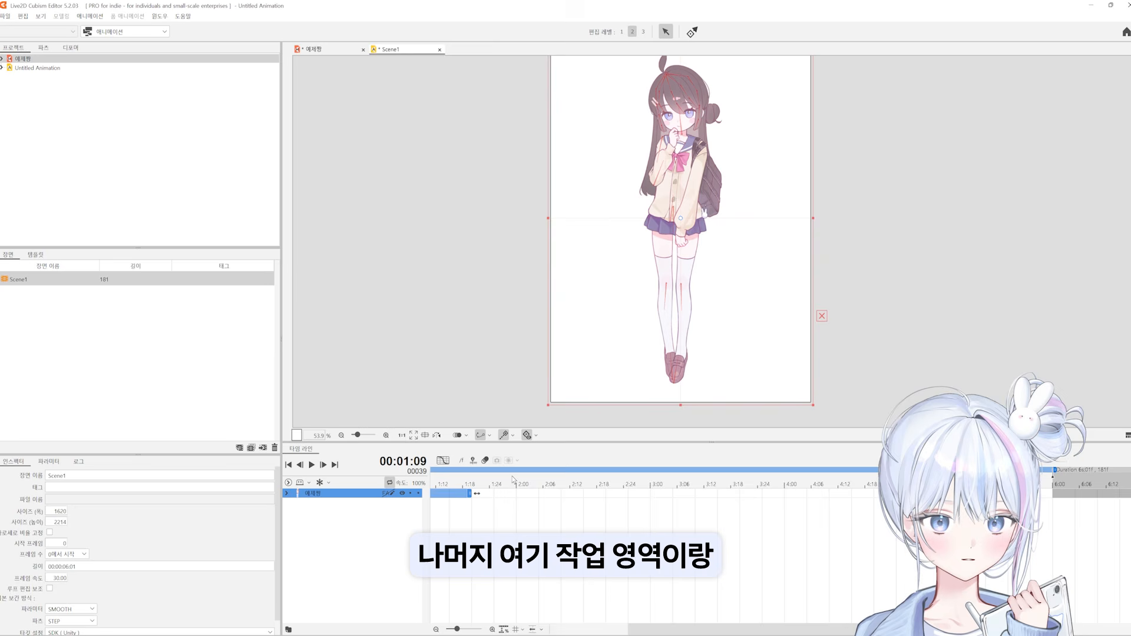
left_click_drag(469, 494, 882, 494)
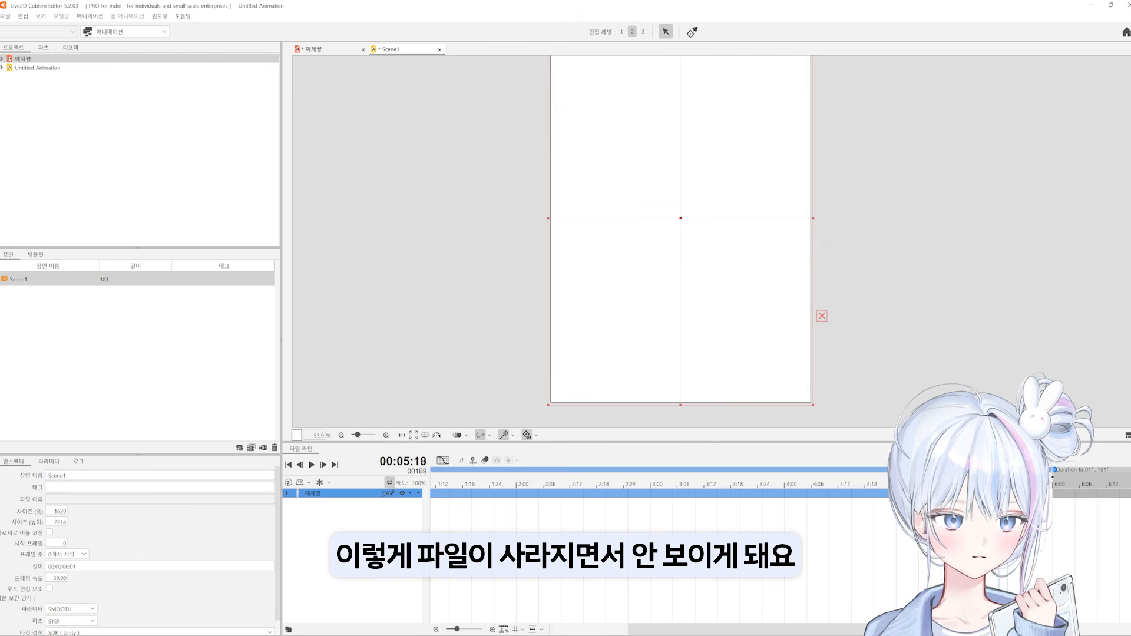
mouse_move(1017, 484)
left_mouse_down()
mouse_move(1028, 484)
mouse_move(999, 484)
left_mouse_up()
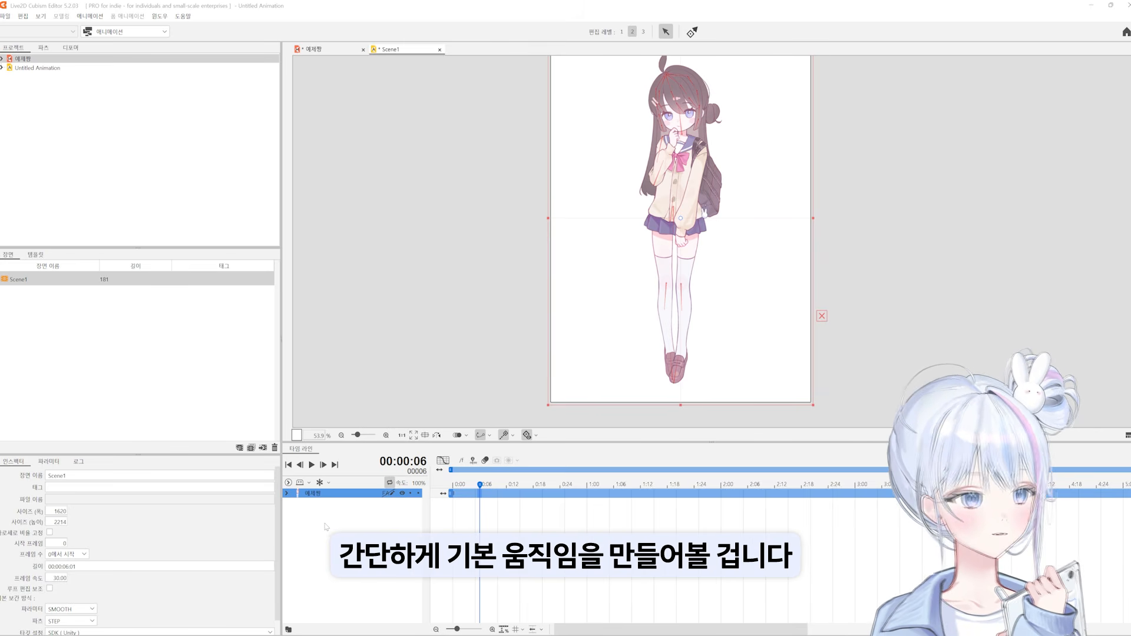
Enlarge the view of the character's upper body and expand the 예제쨩 track's Live2D 파라미터 group and 몸 리깅 folder down to 호흡.
scroll(630, 64, "up", 3)
scroll(741, 96, "up", 3)
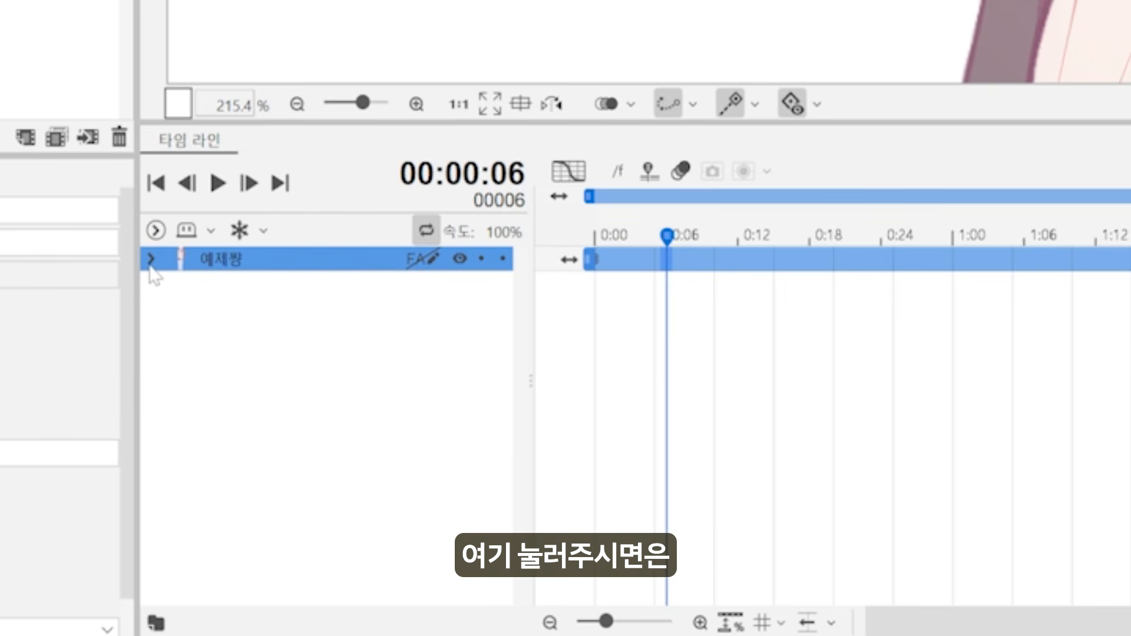
left_click(152, 259)
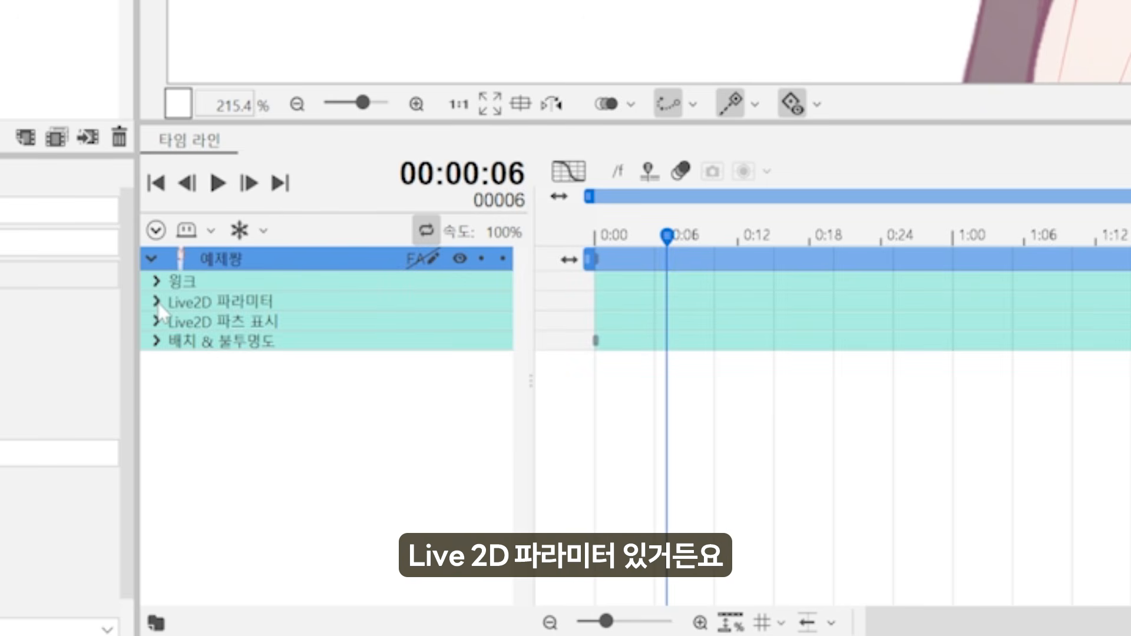
left_click(157, 303)
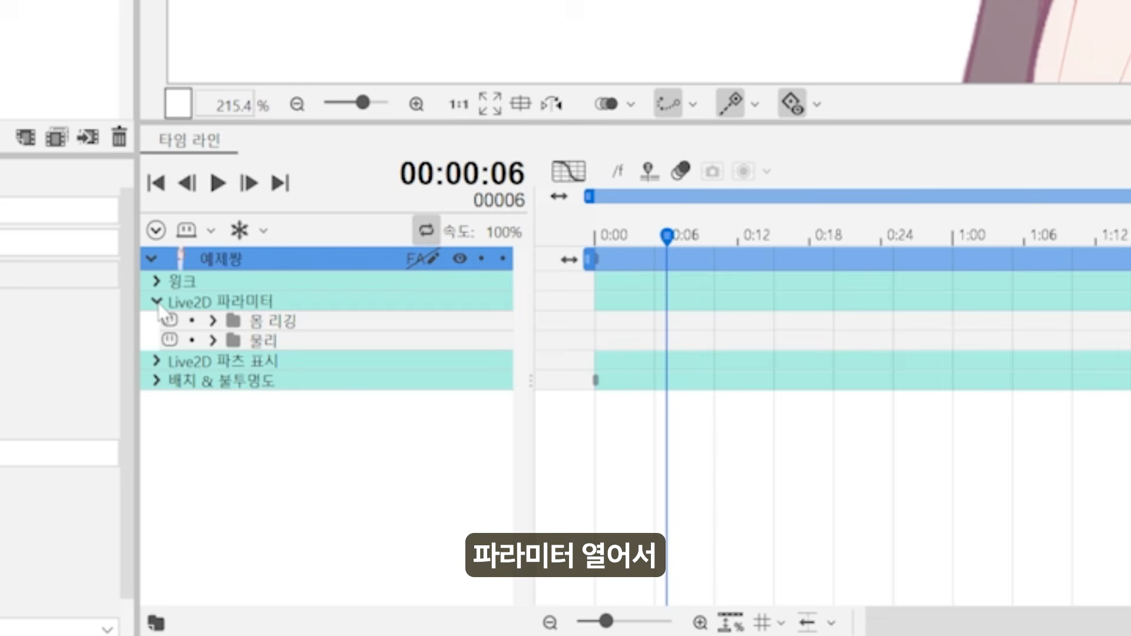
left_click(213, 321)
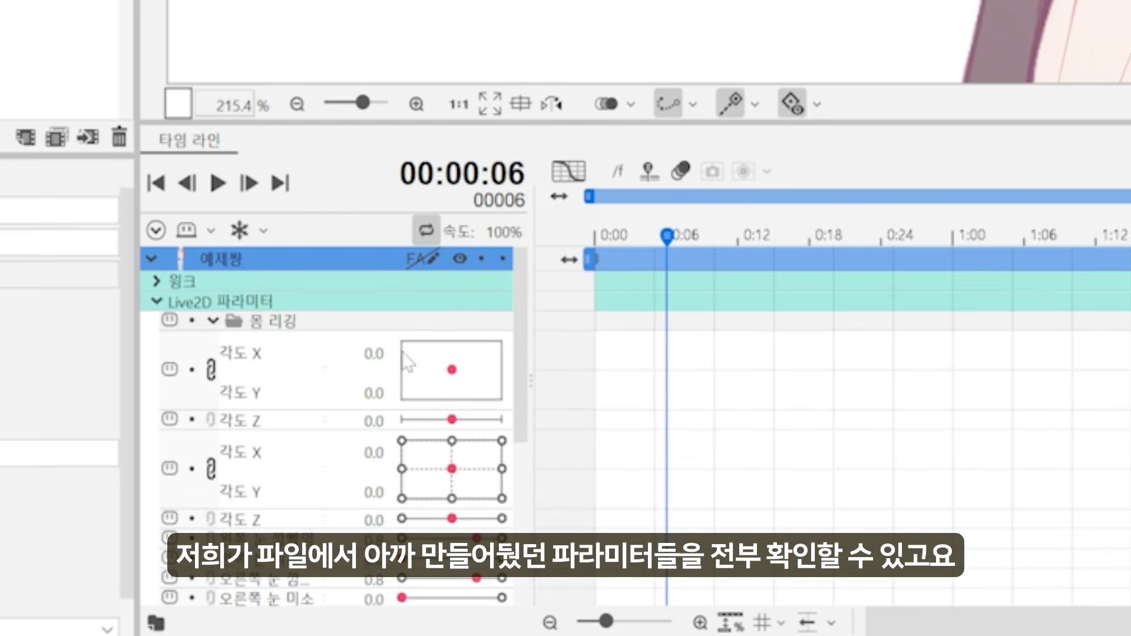
scroll(405, 361, "down", 5)
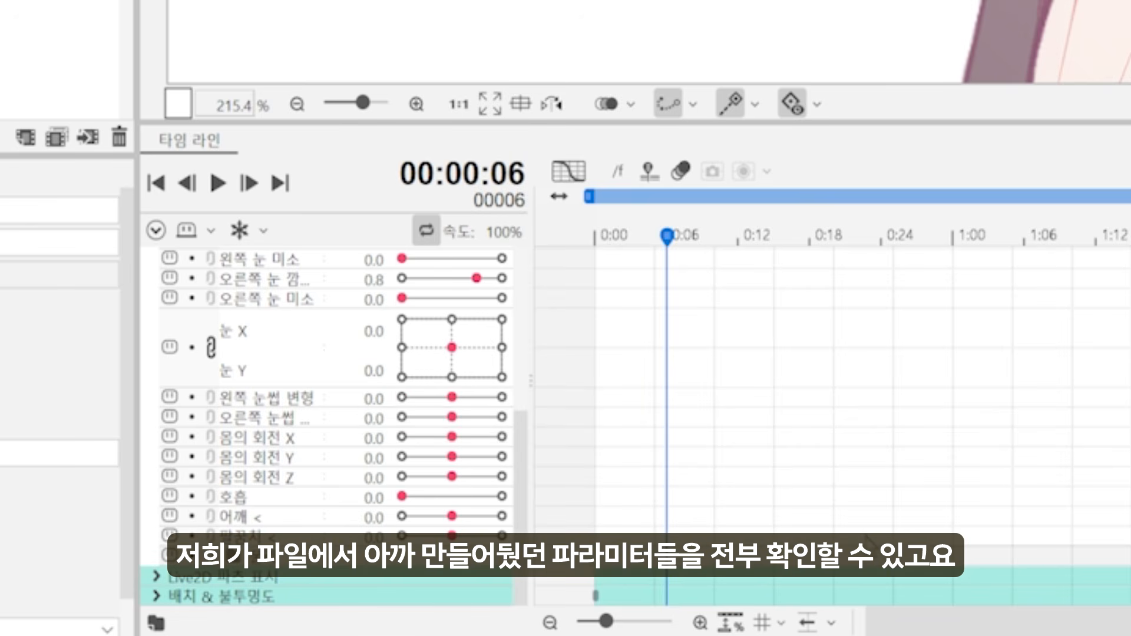
Keyframe the 호흡 parameter at 0.0 on 00:00:00, 1.0 on 00:01:15 and 0.0 on 00:03:00.
left_click(594, 497)
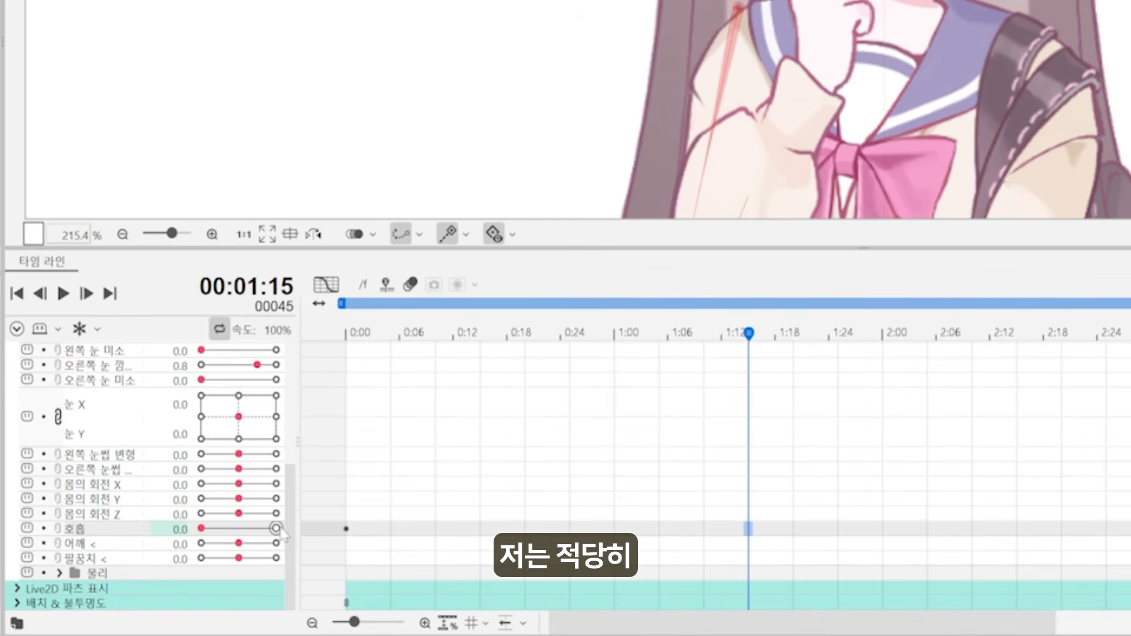
left_click_drag(401, 496, 510, 503)
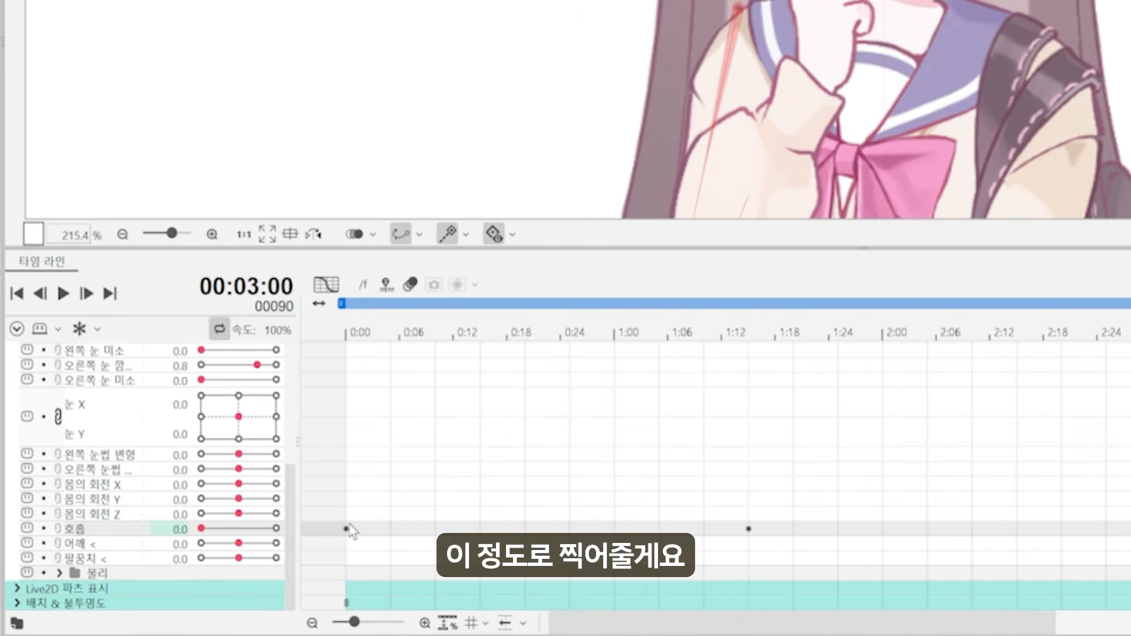
left_click(348, 529)
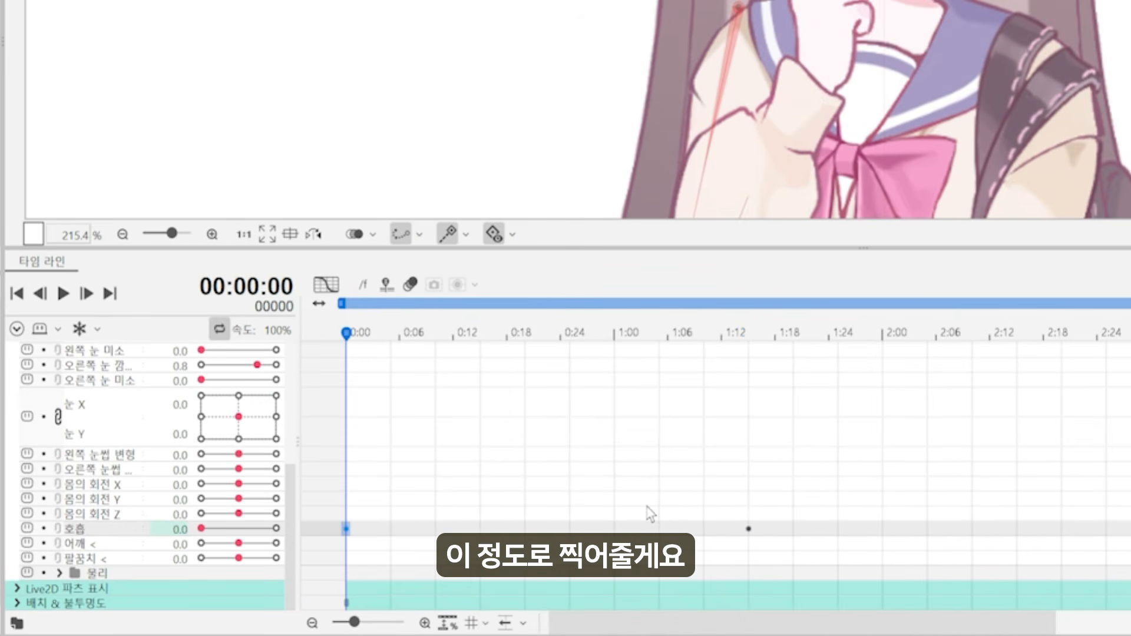
left_click(756, 527)
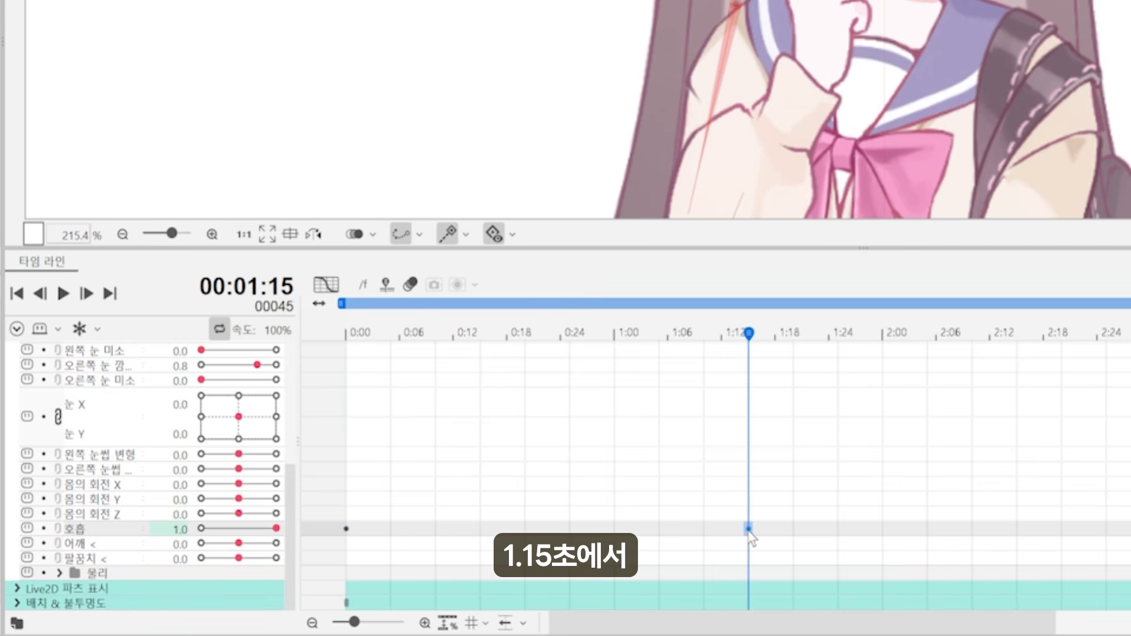
Copy the 호흡 keyframes between 0:00 and 3:00 and paste them from 3:00 so the breathing cycle repeats up to six seconds.
left_click(346, 529)
left_click_drag(354, 348, 1130, 410)
left_click(346, 528)
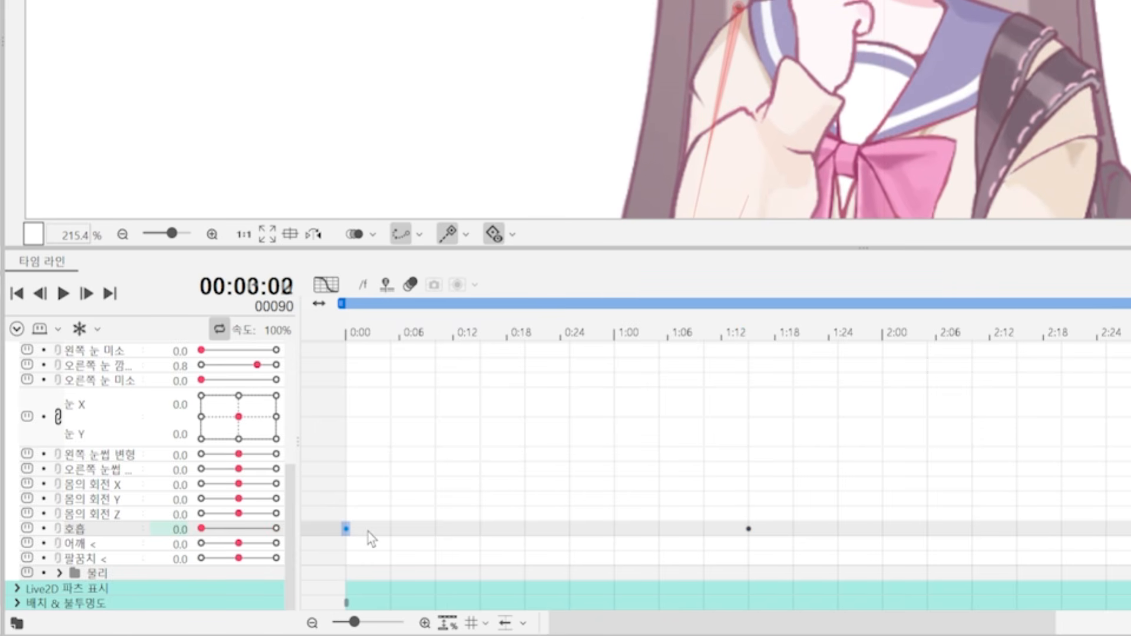
left_click(1130, 528, "shift")
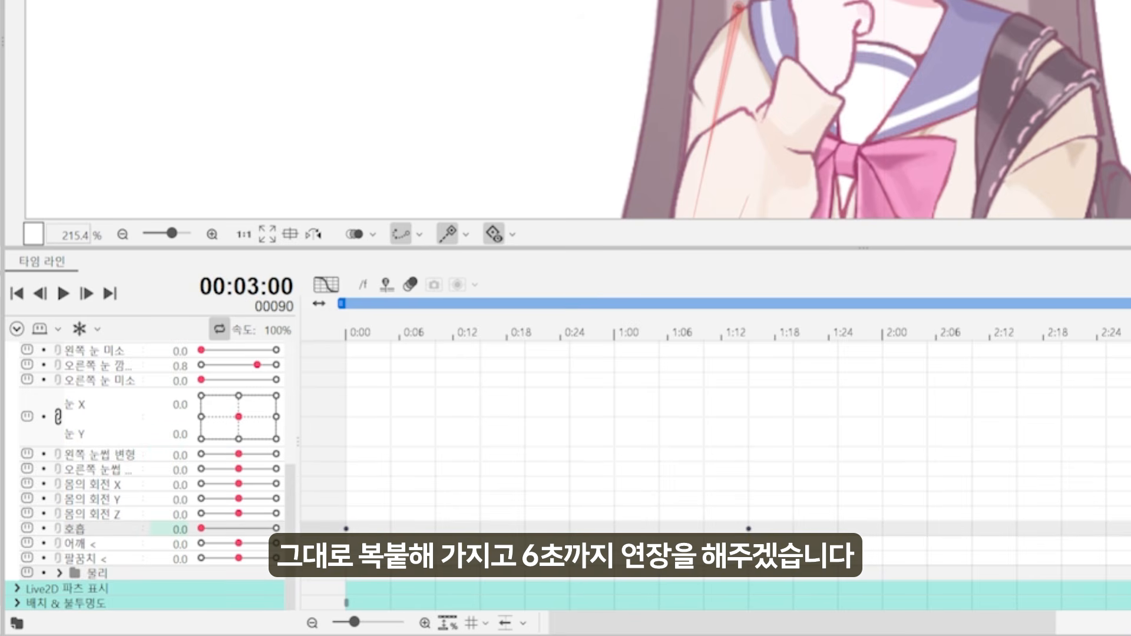
left_click_drag(1011, 625, 983, 624)
left_click(884, 529)
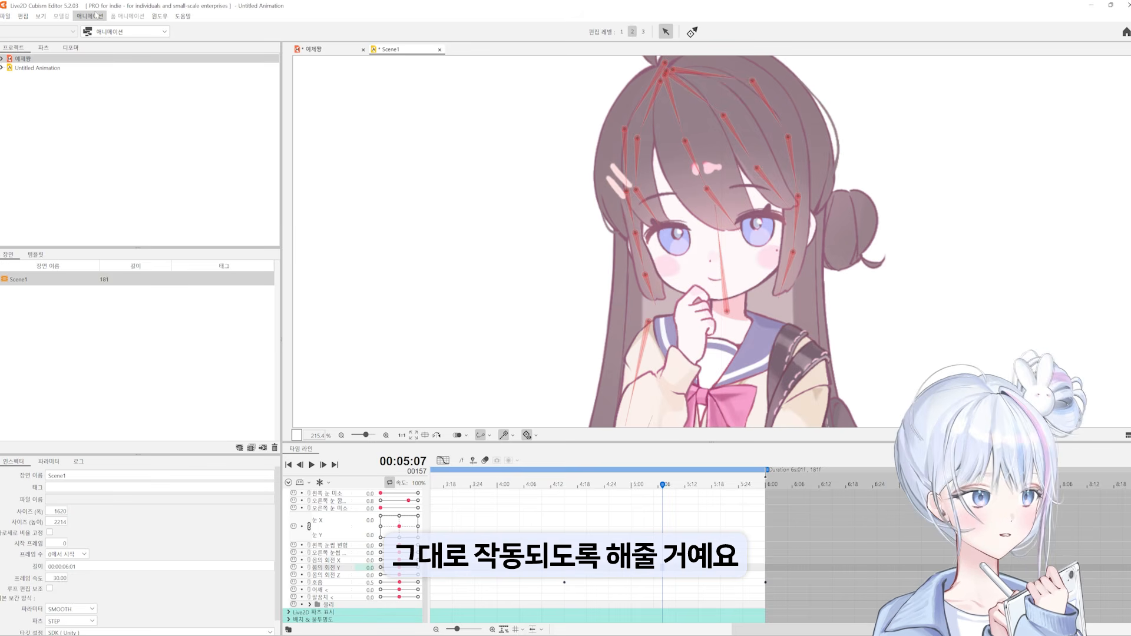
Bake the physics animation onto the track for all parameters, with automatic optimal curves and the physics calculation rate of 30 FPS.
left_click(96, 16)
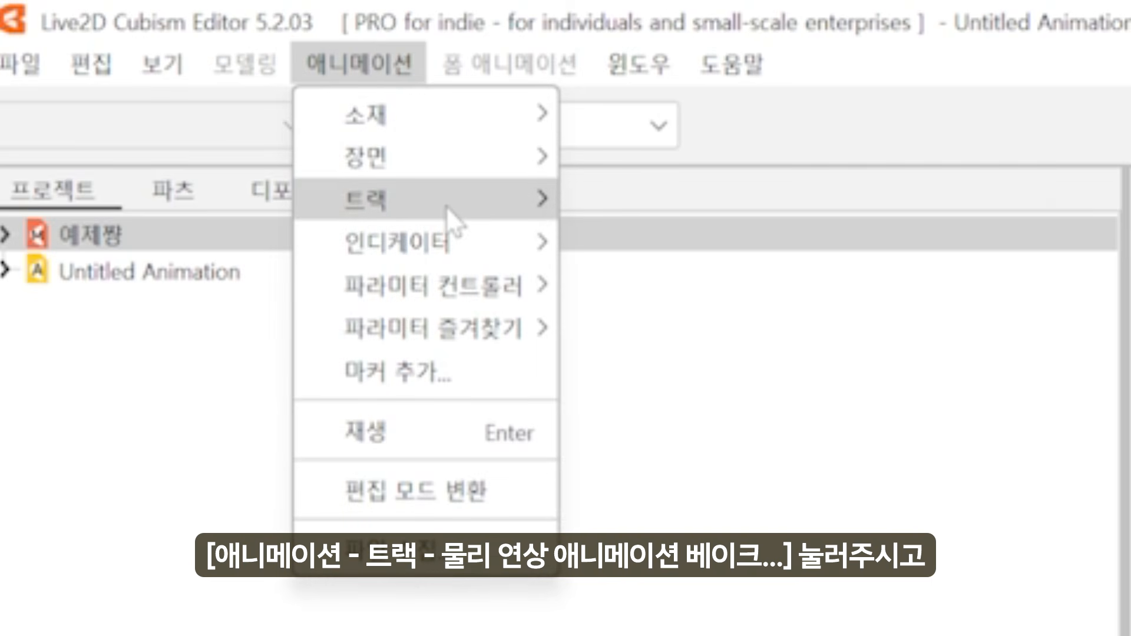
mouse_move(112, 50)
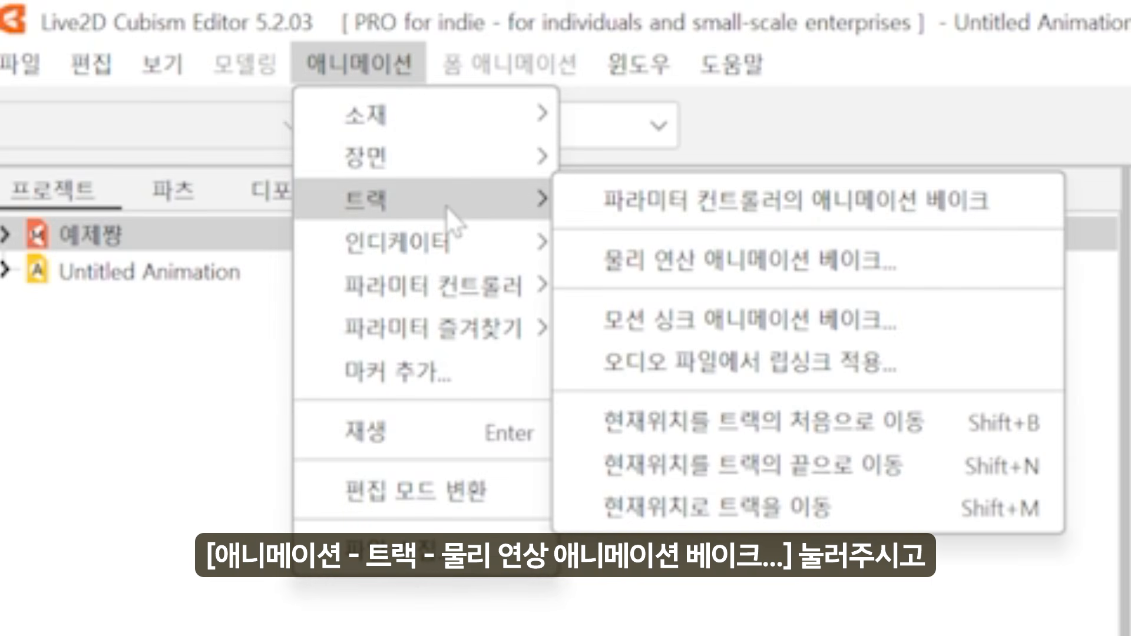
left_click(631, 246)
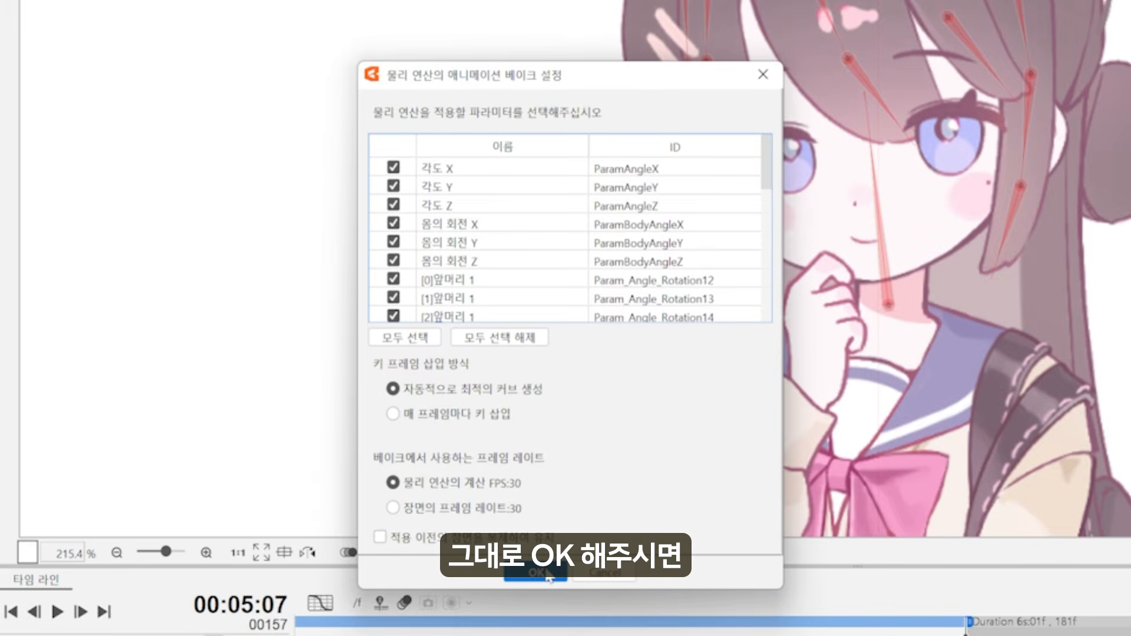
left_click(548, 574)
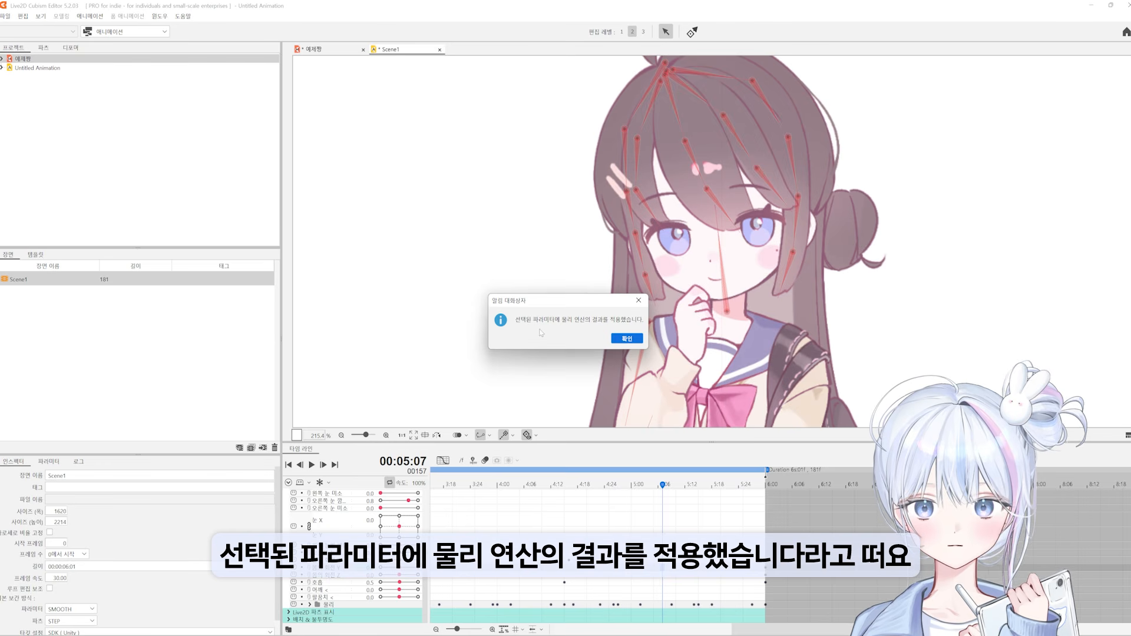
left_click(627, 339)
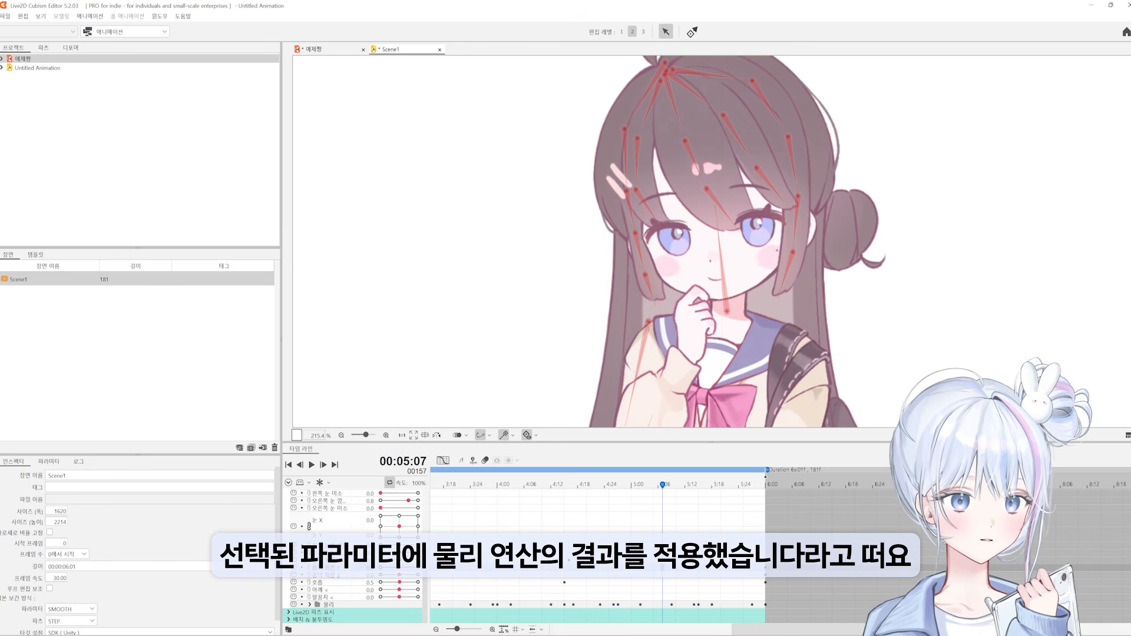
Play the scene from the start to check the character's breathing and baked hair motion.
left_click(452, 530)
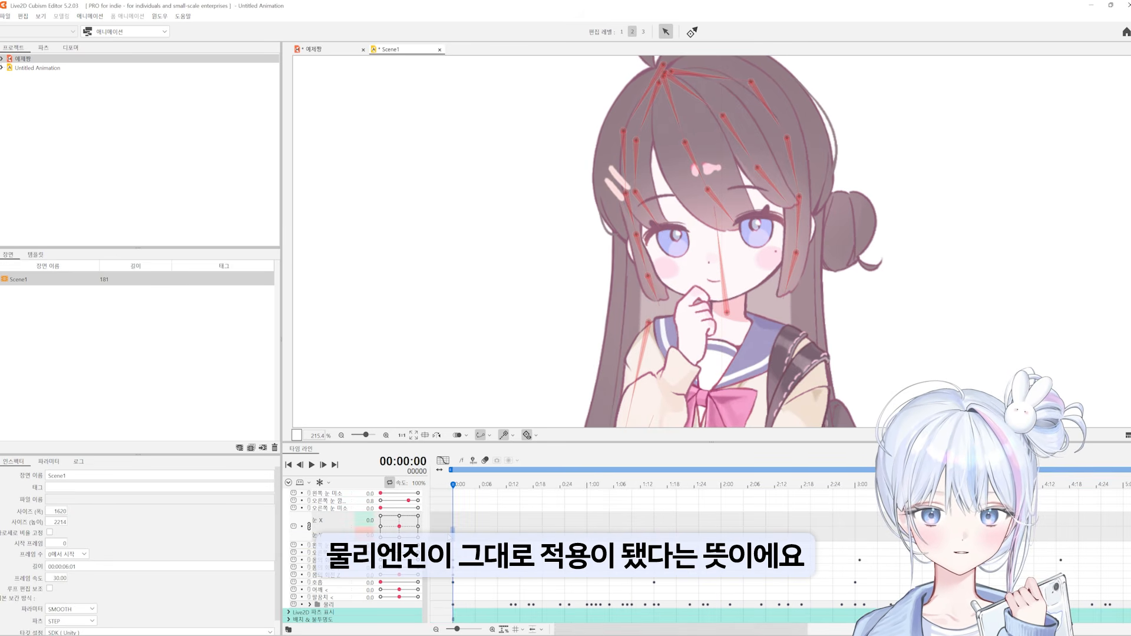
left_click(312, 465)
scroll(657, 144, "down", 4)
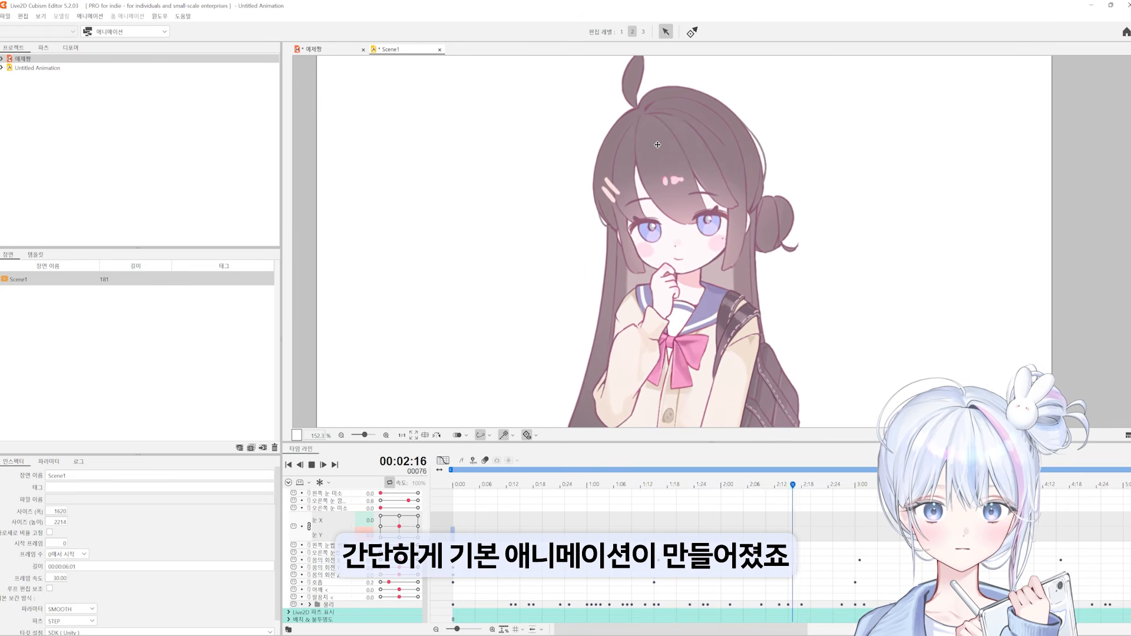
scroll(658, 146, "down", 4)
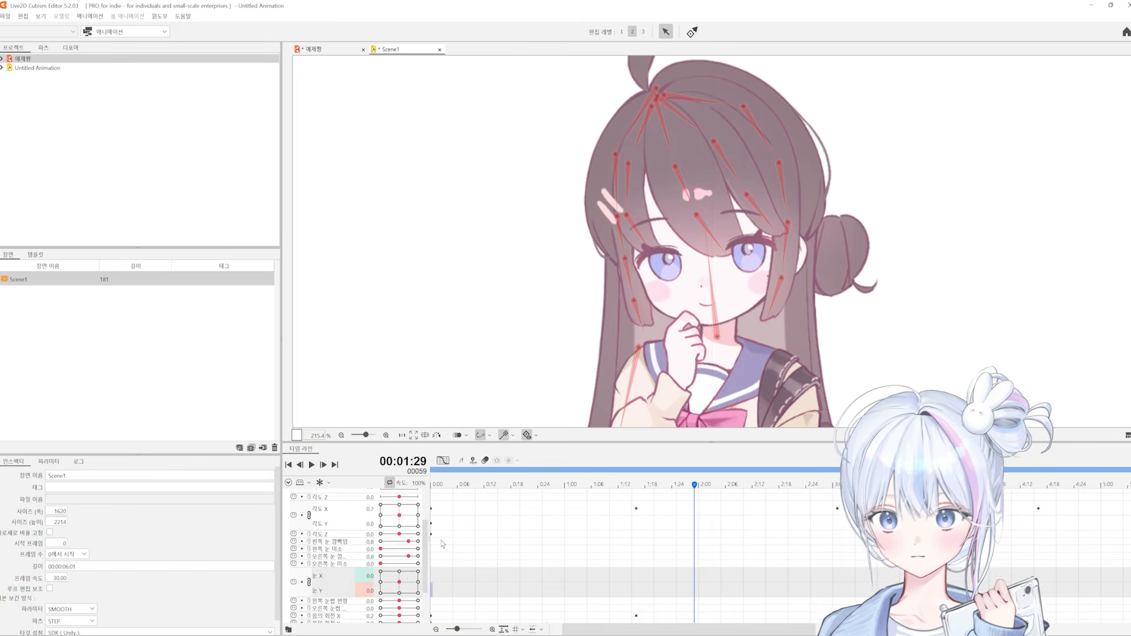
left_click(311, 465)
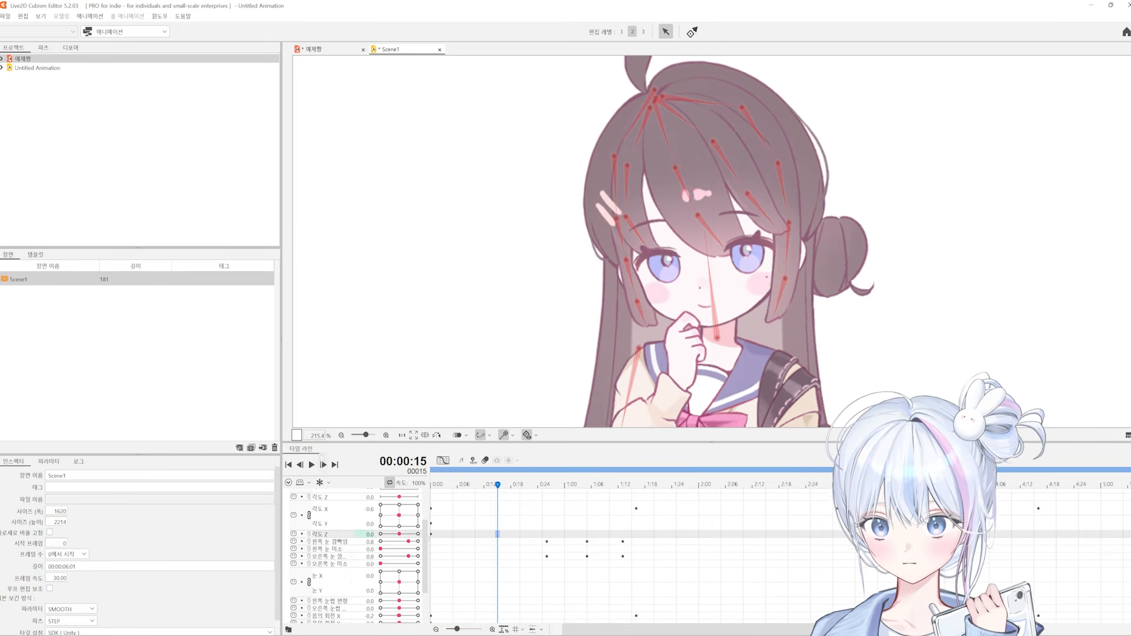